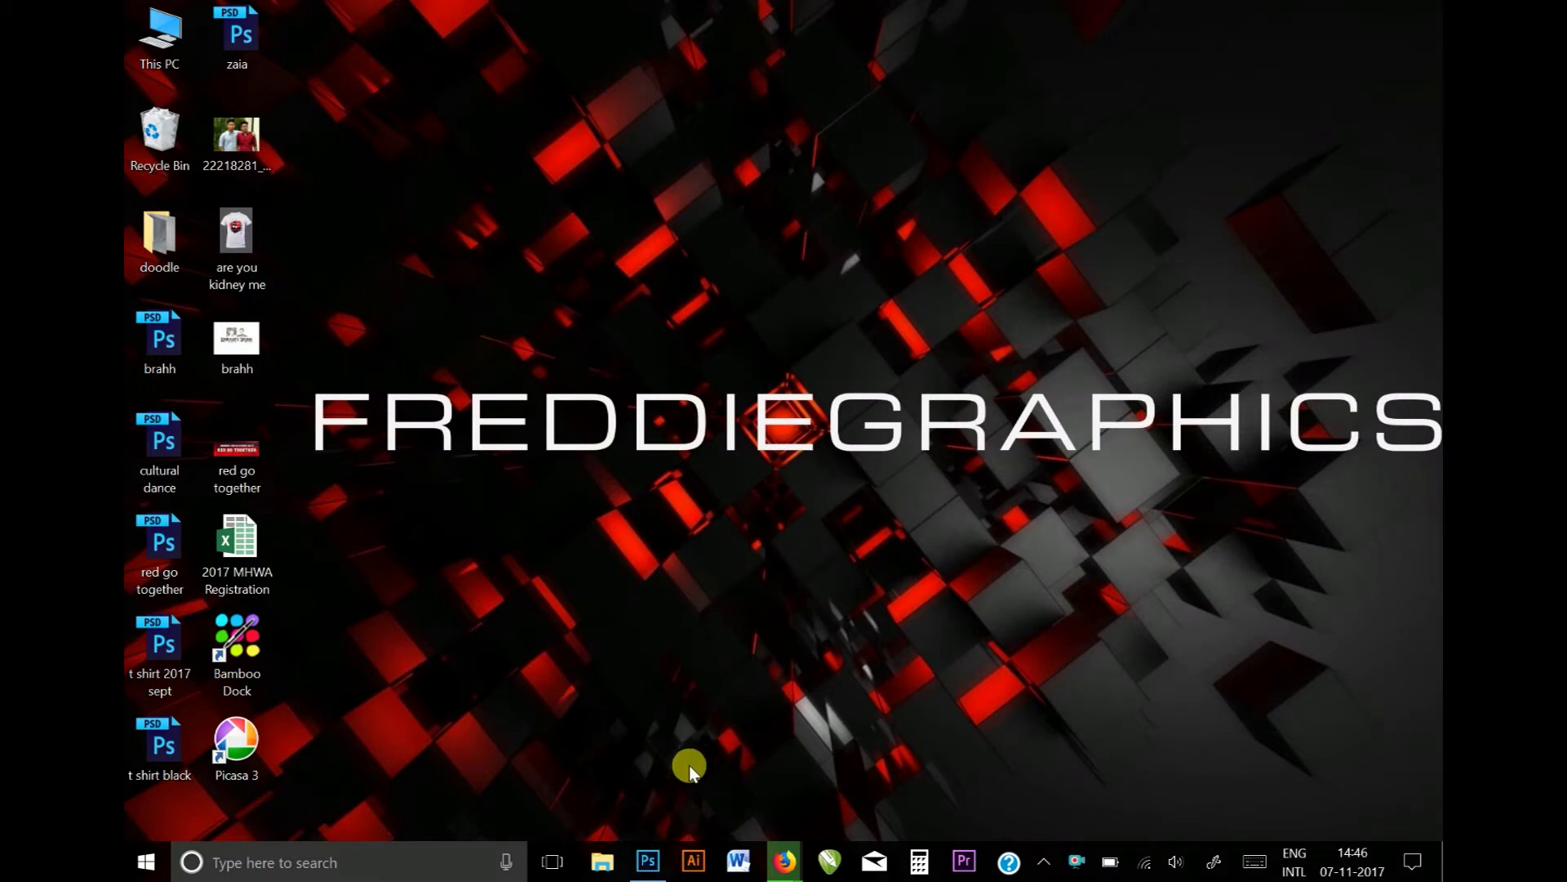
Create a new International Paper A3 document at 300 ppi with a white background.
click(649, 859)
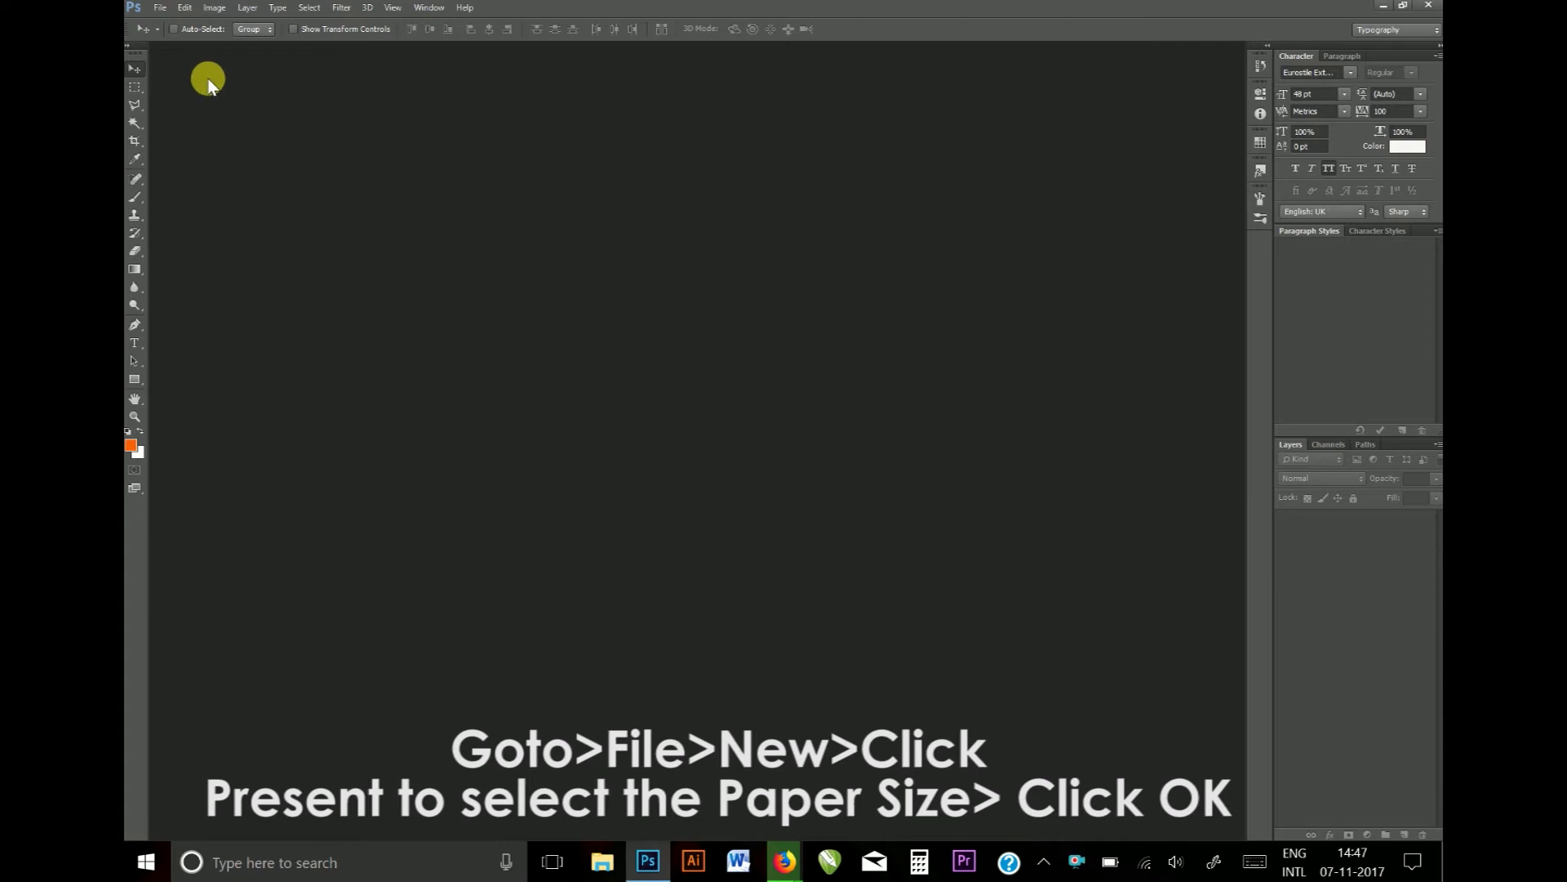
click(162, 9)
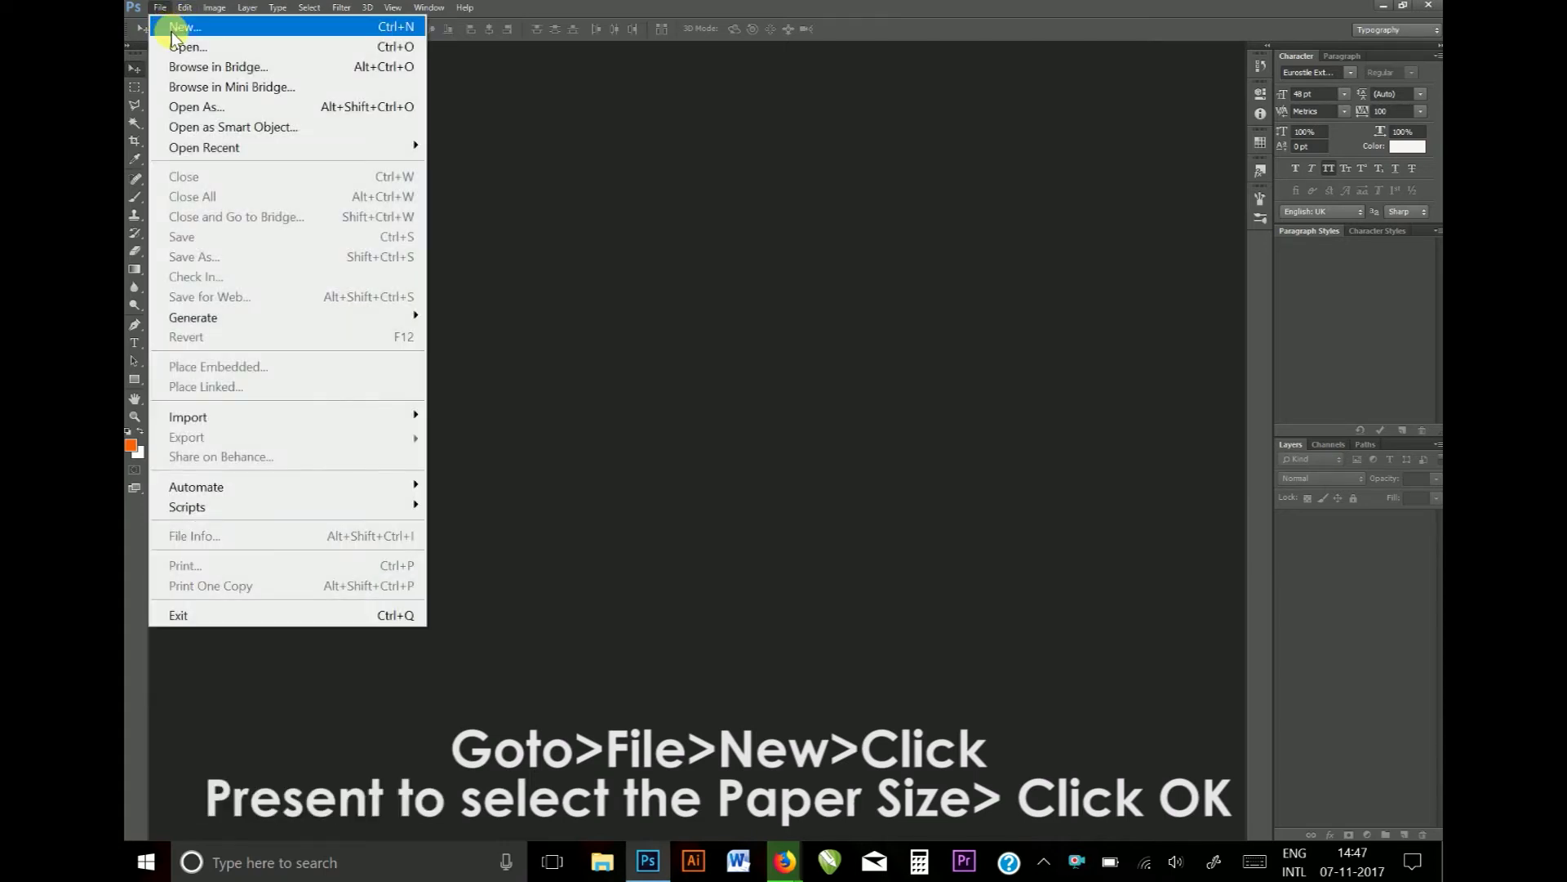
click(174, 31)
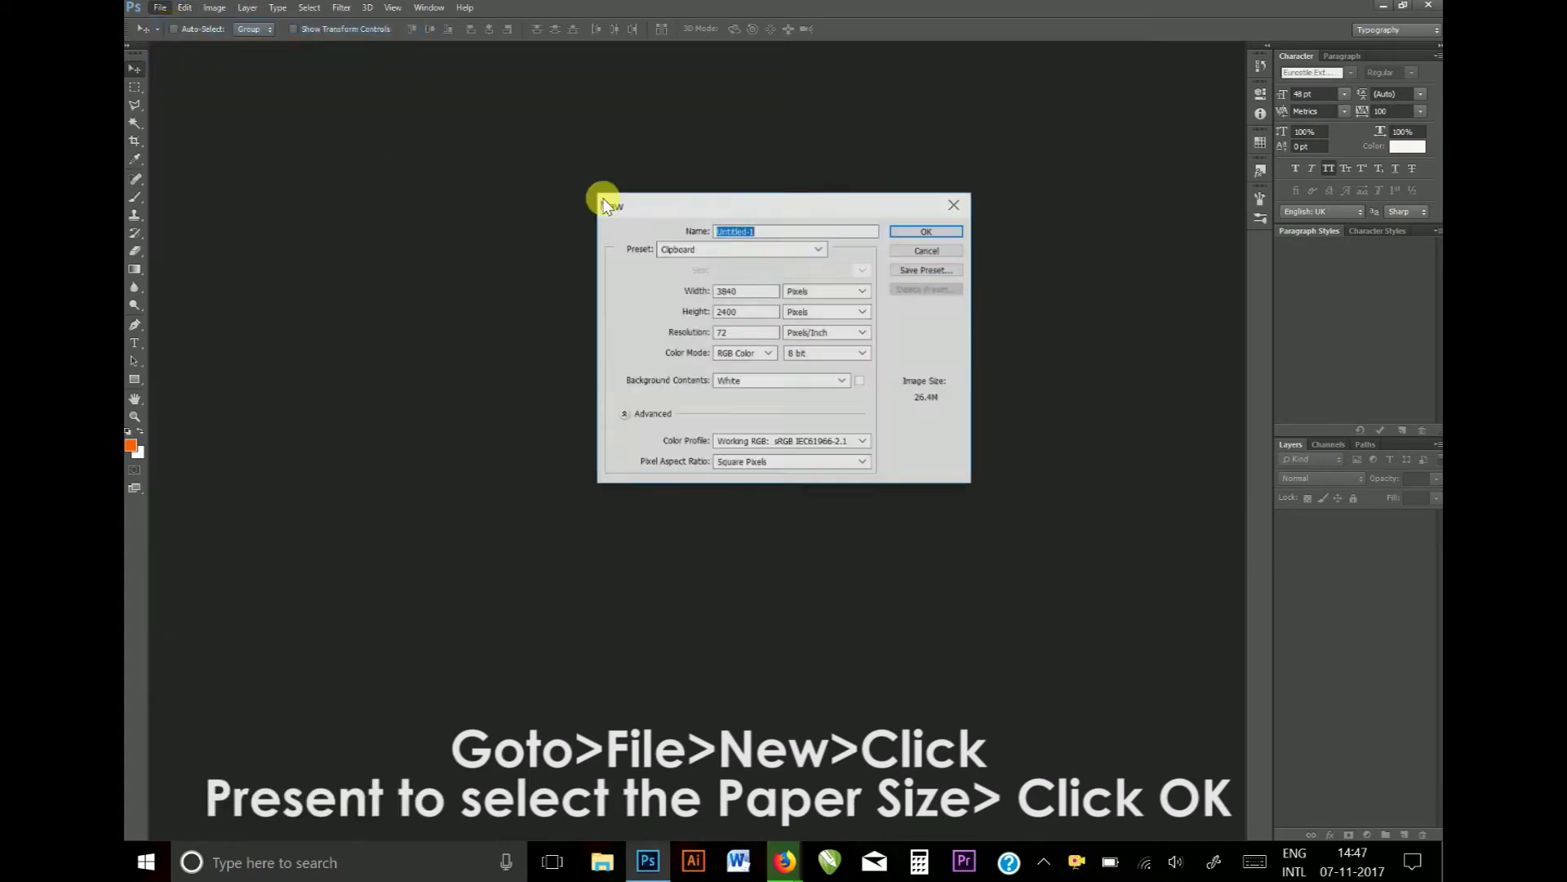
click(746, 248)
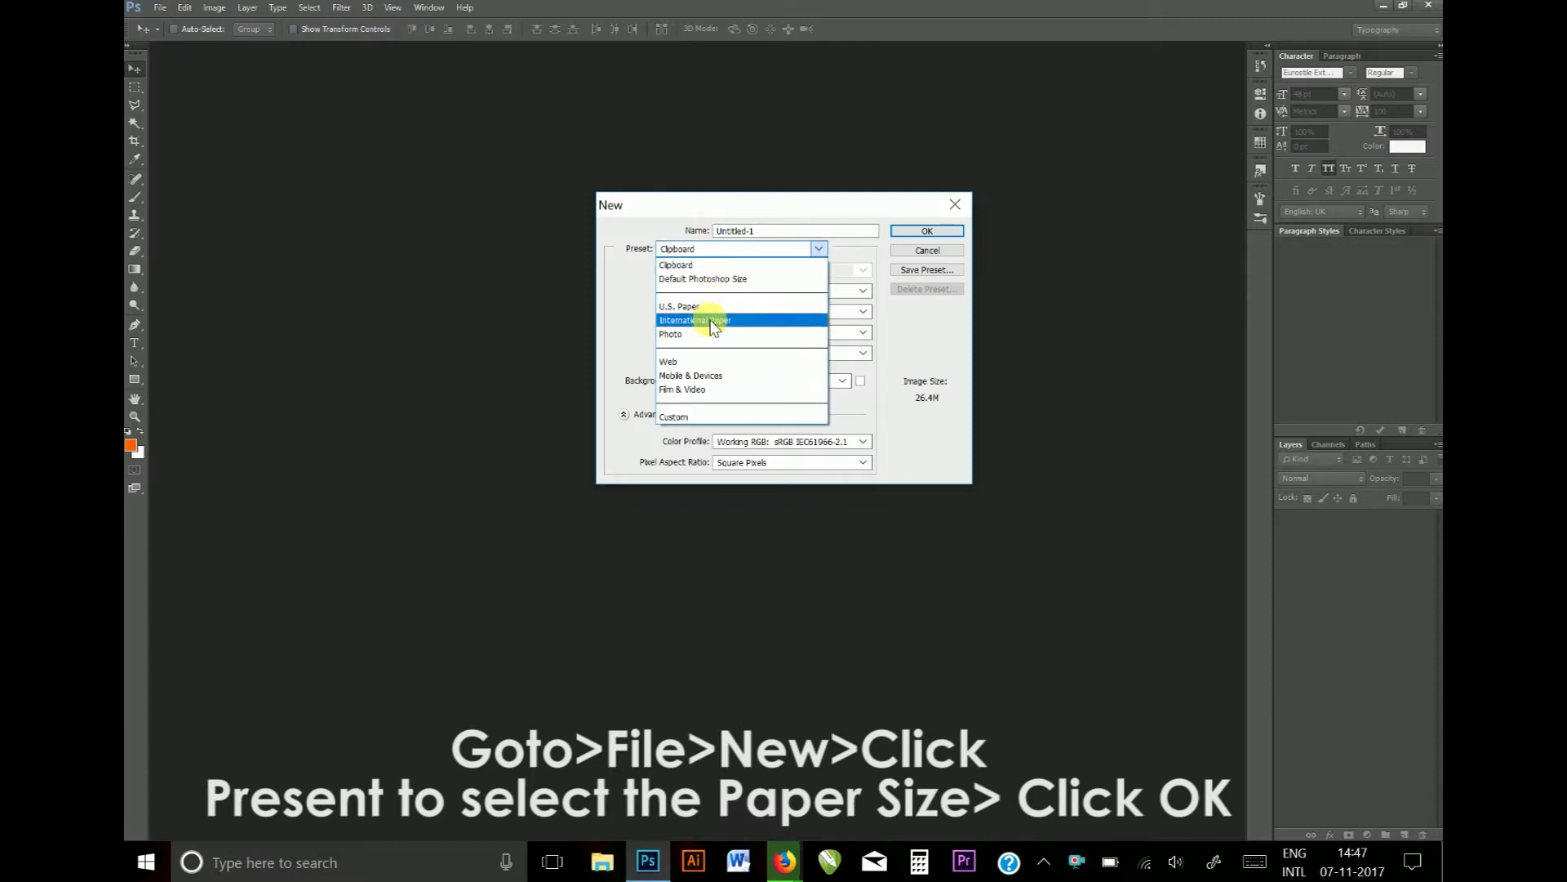
click(711, 321)
click(753, 272)
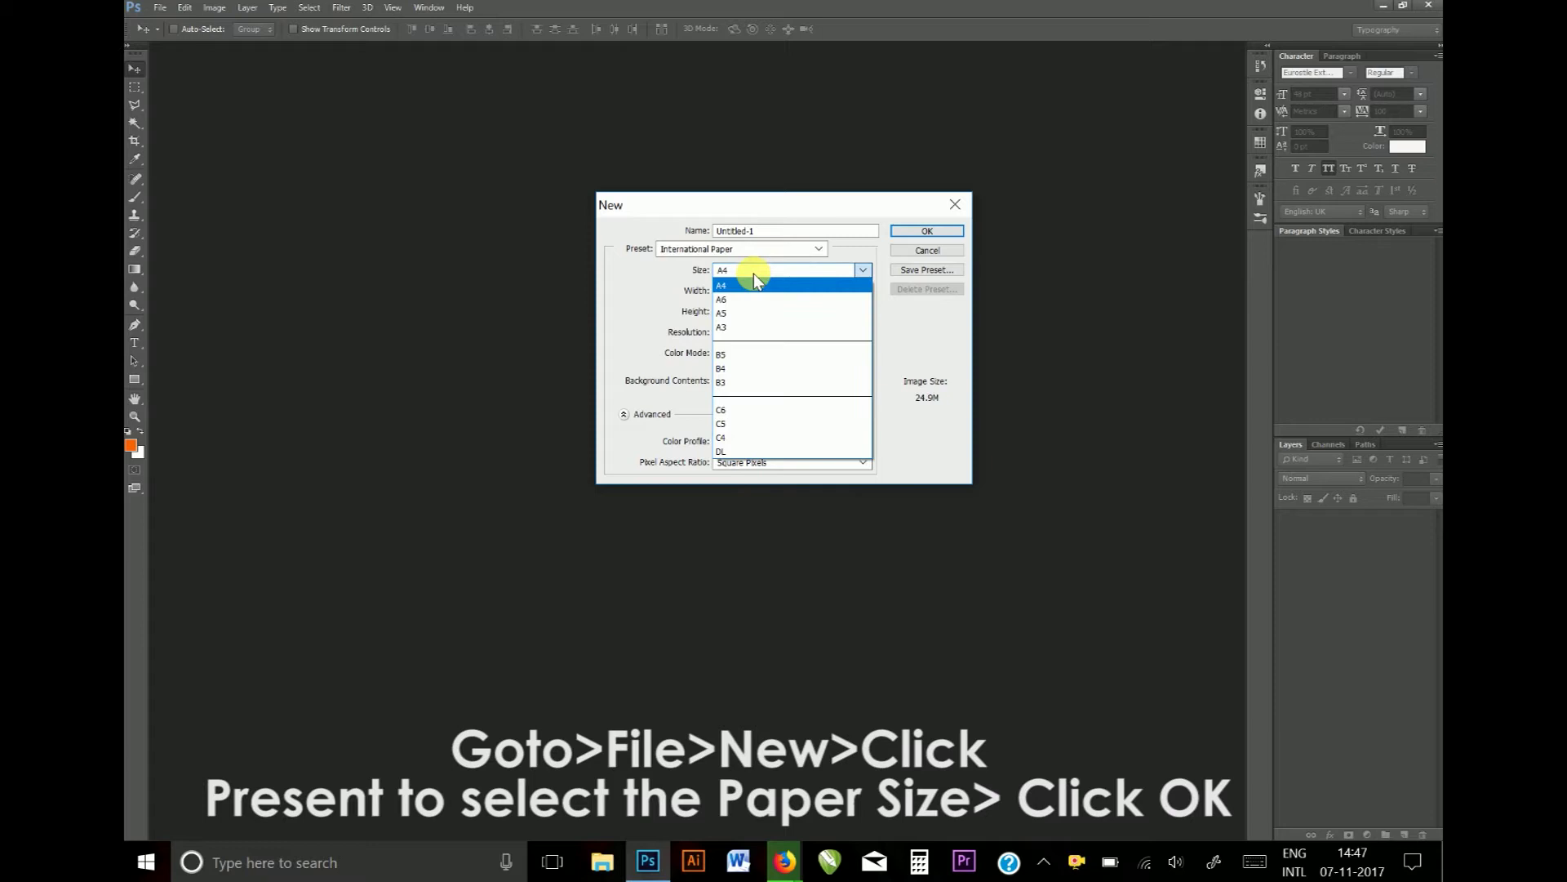
click(740, 327)
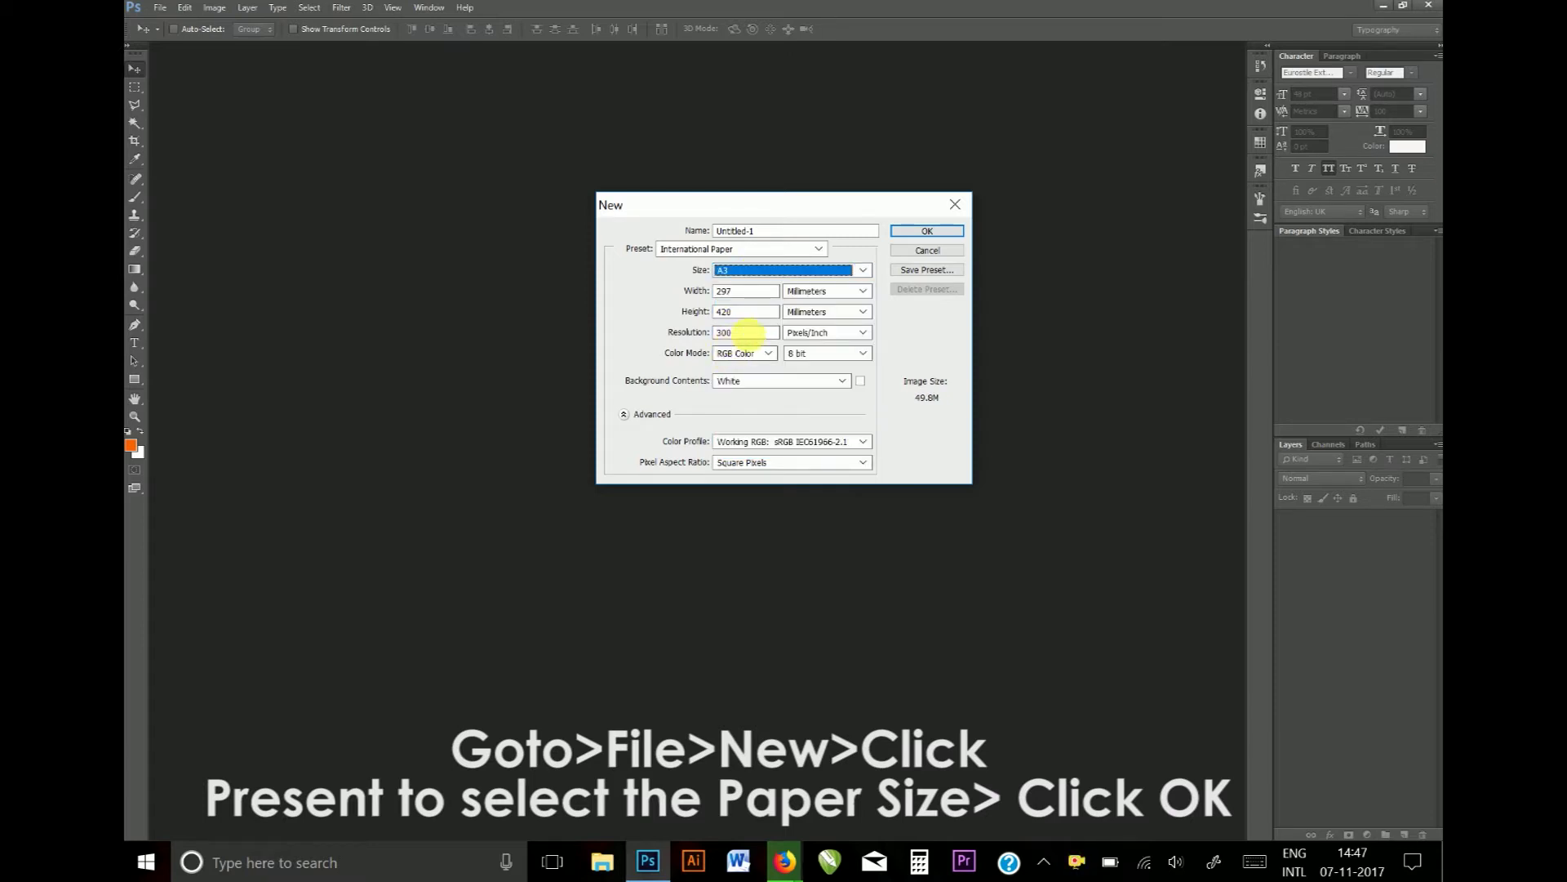
click(902, 230)
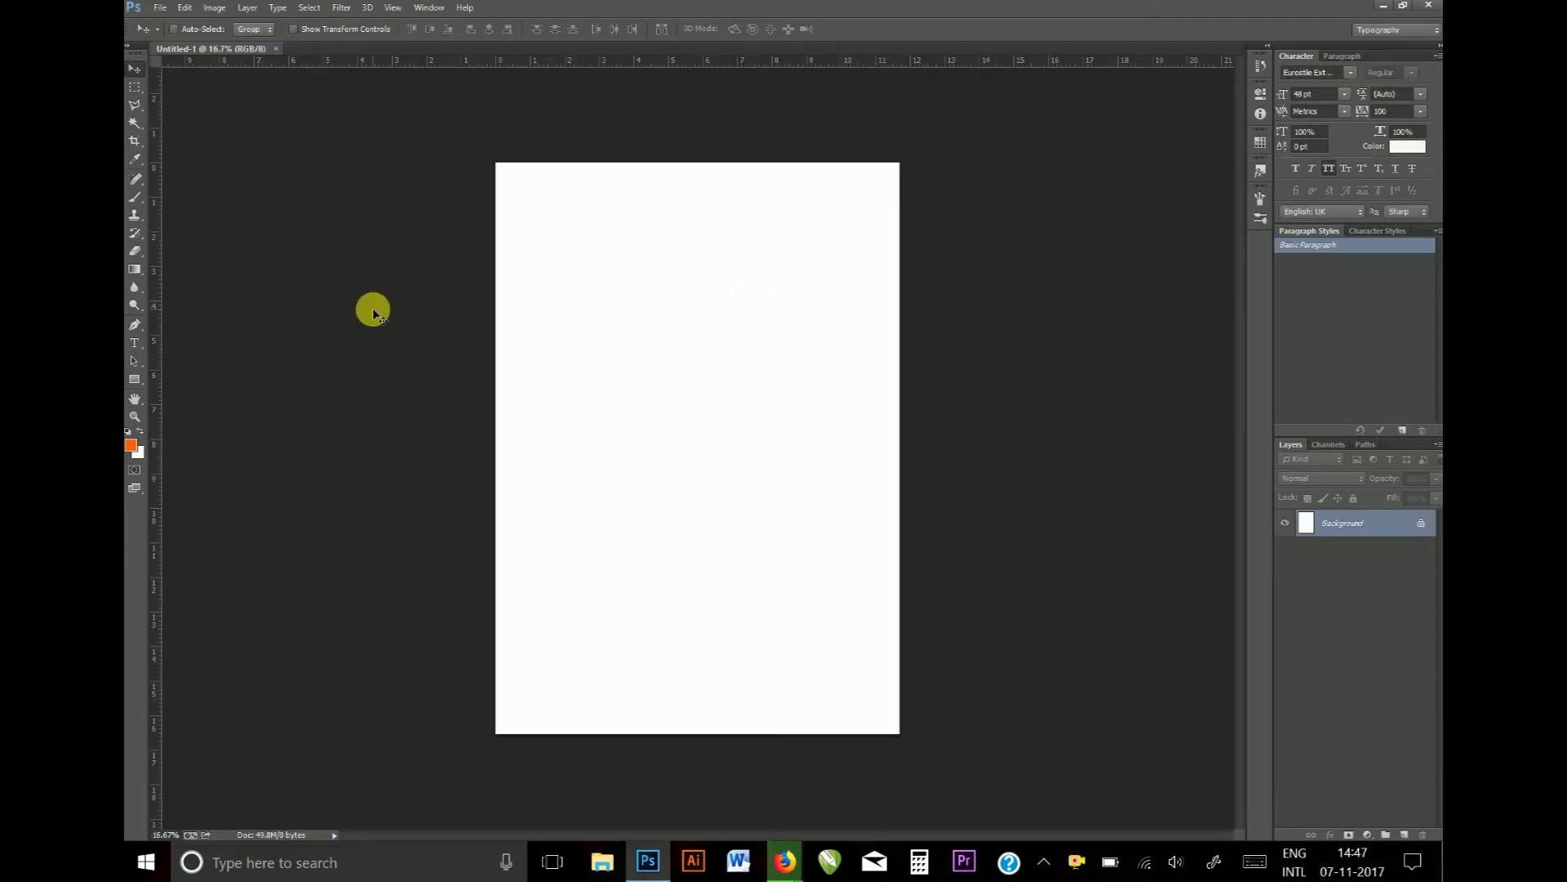
Zoom in on the blank A3 page, then return to the Move tool.
click(136, 421)
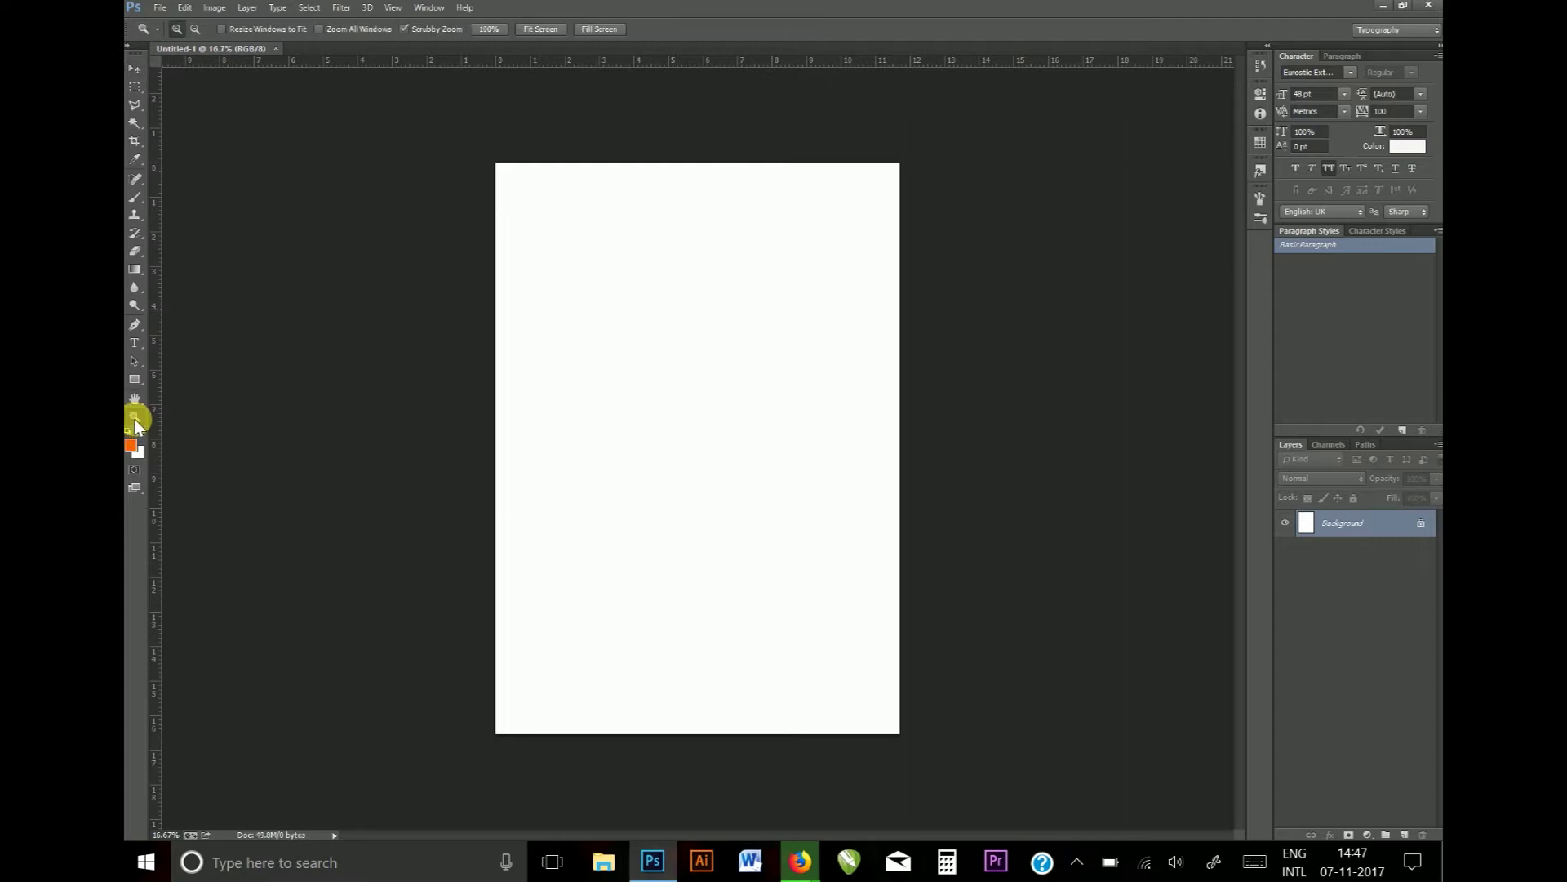
click(723, 416)
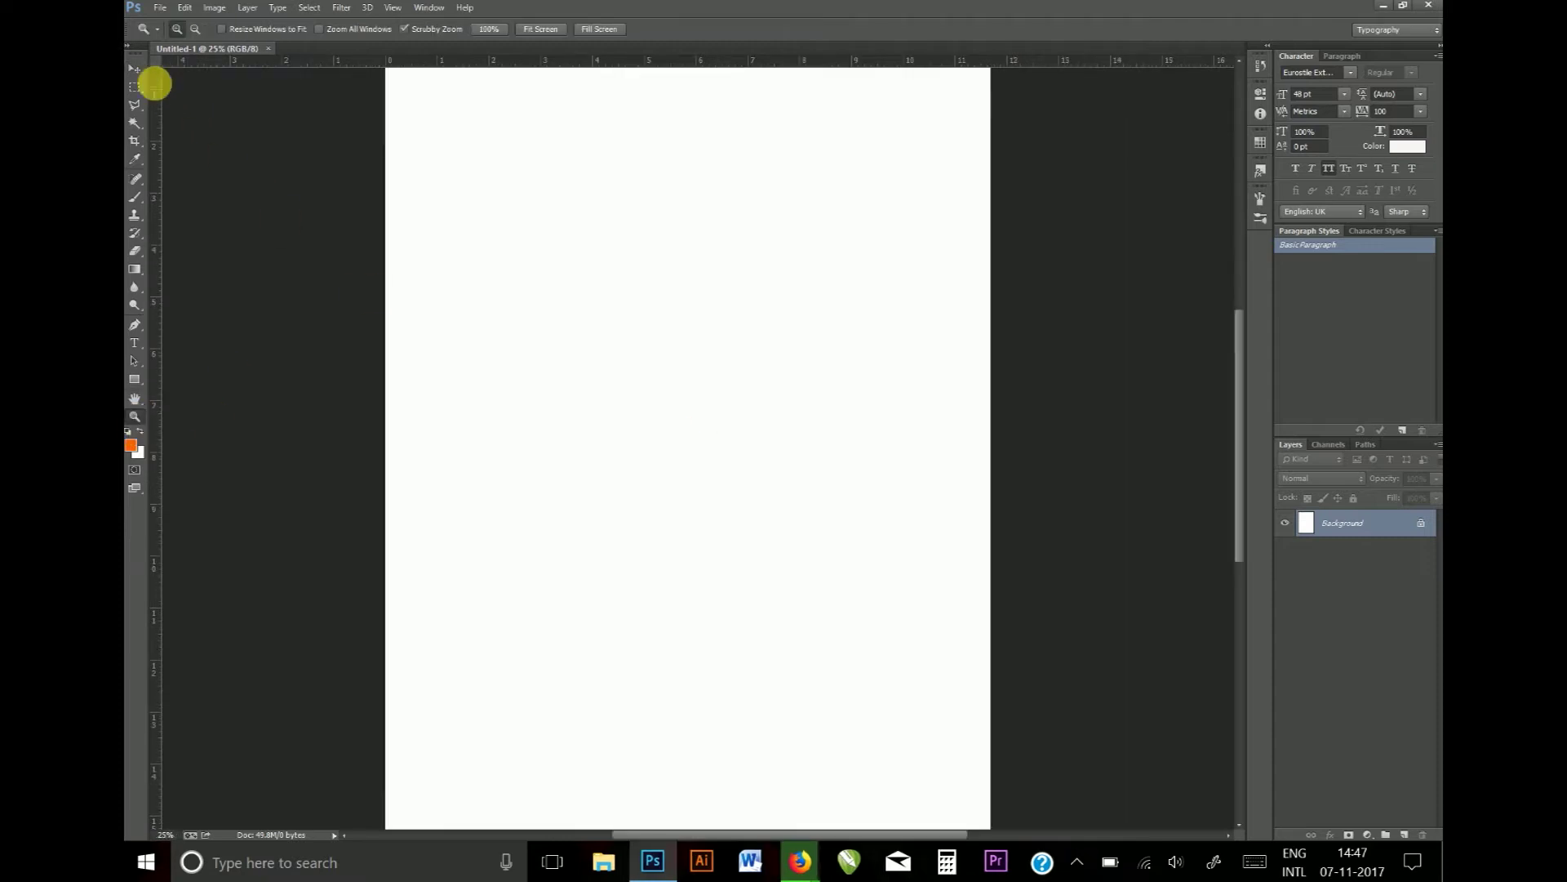
click(136, 73)
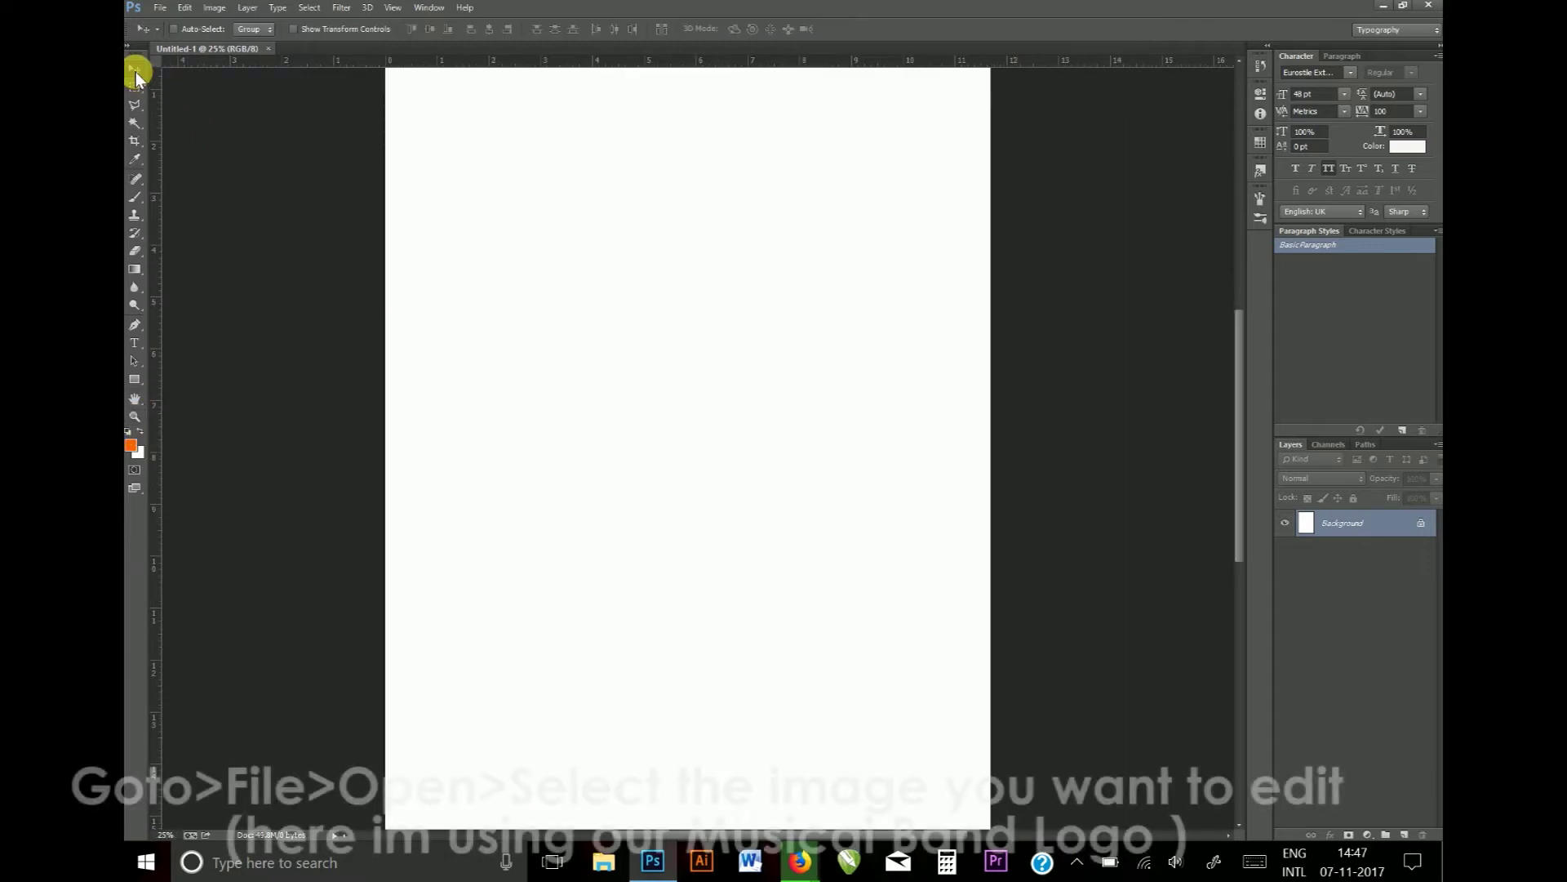
Open the beauty and beast logo image and paste it into the Untitled-1 A3 document.
click(159, 9)
click(200, 41)
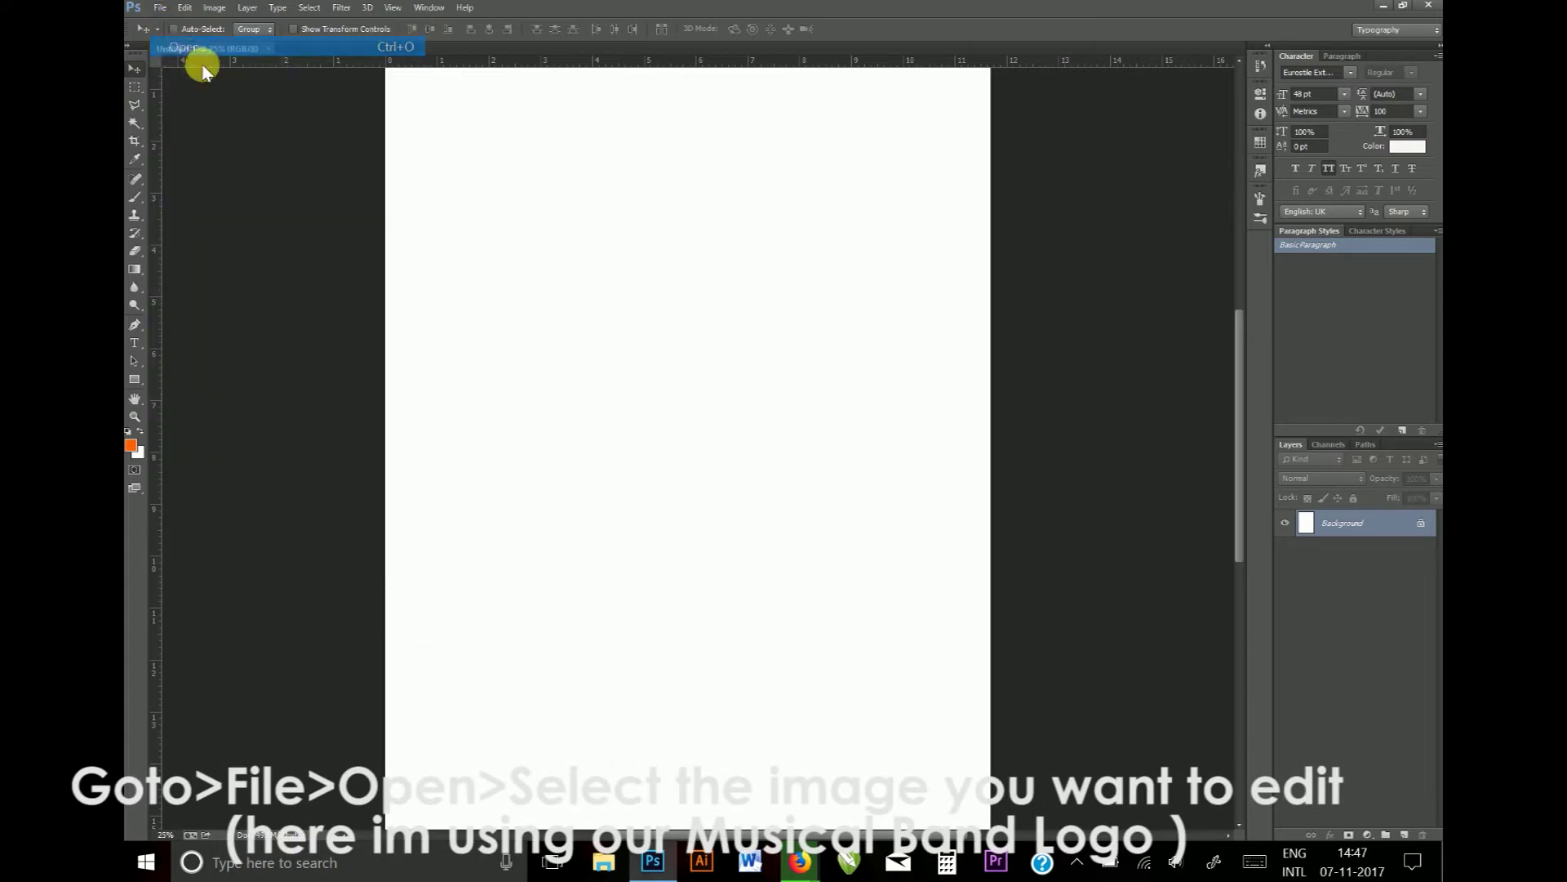
click(478, 314)
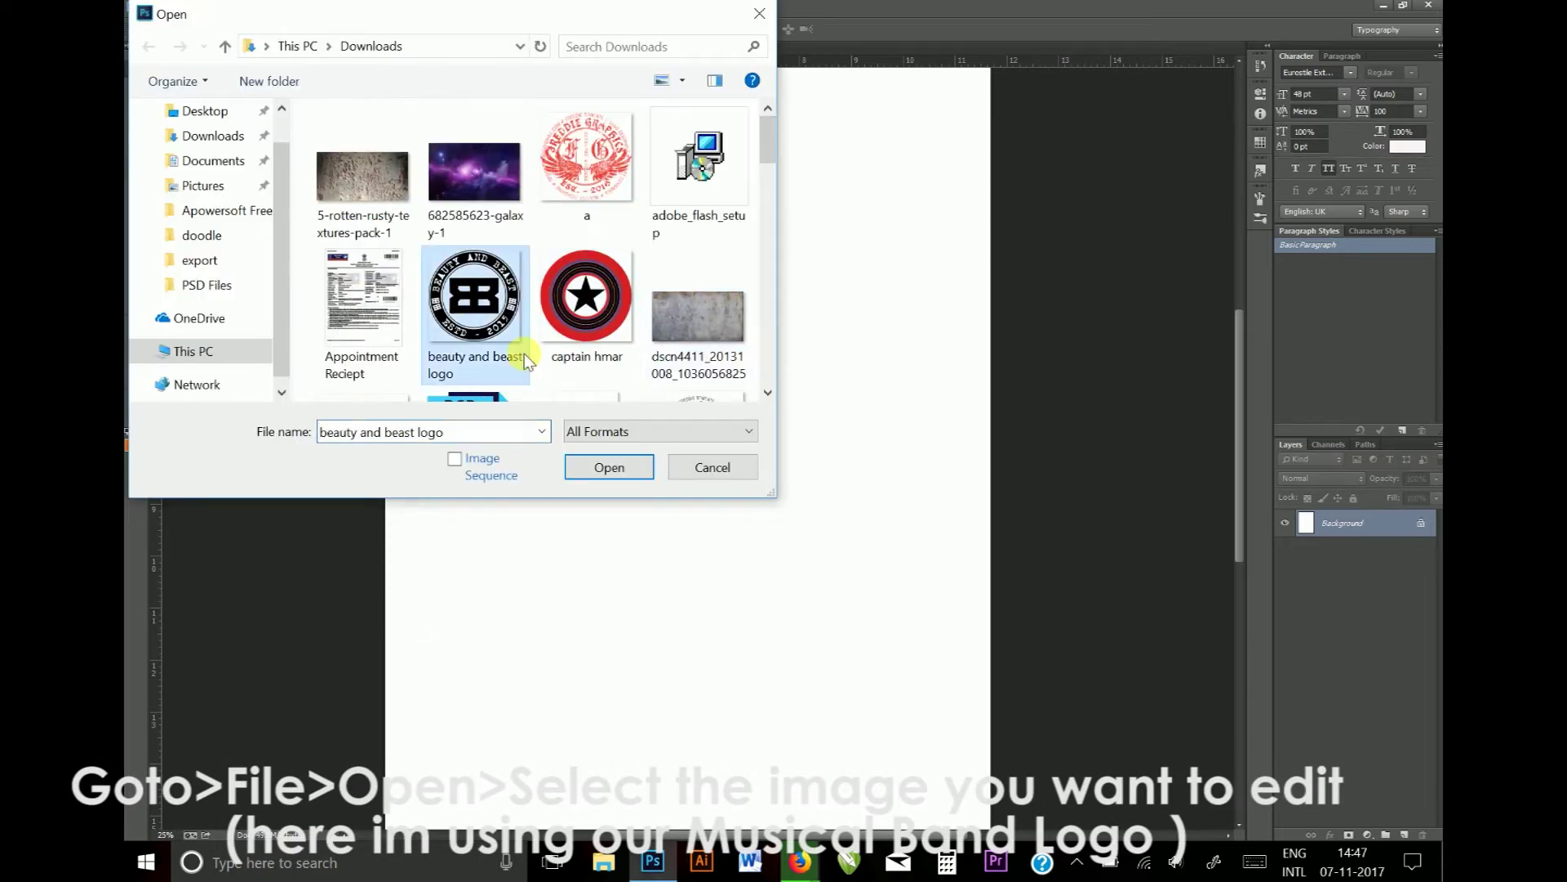
click(633, 469)
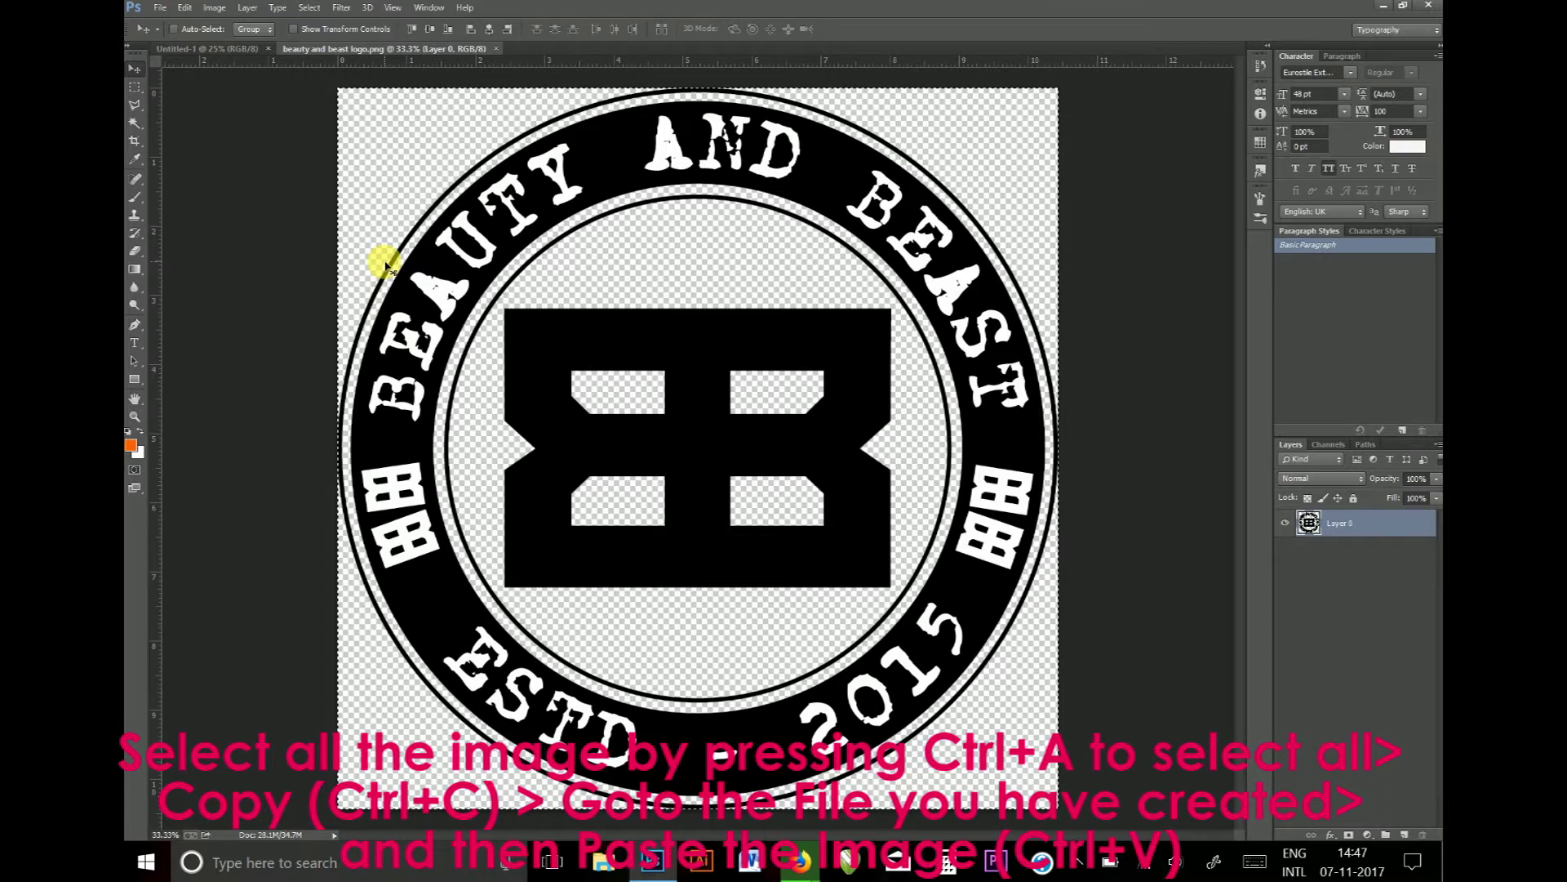
click(214, 49)
key(ctrl+v)
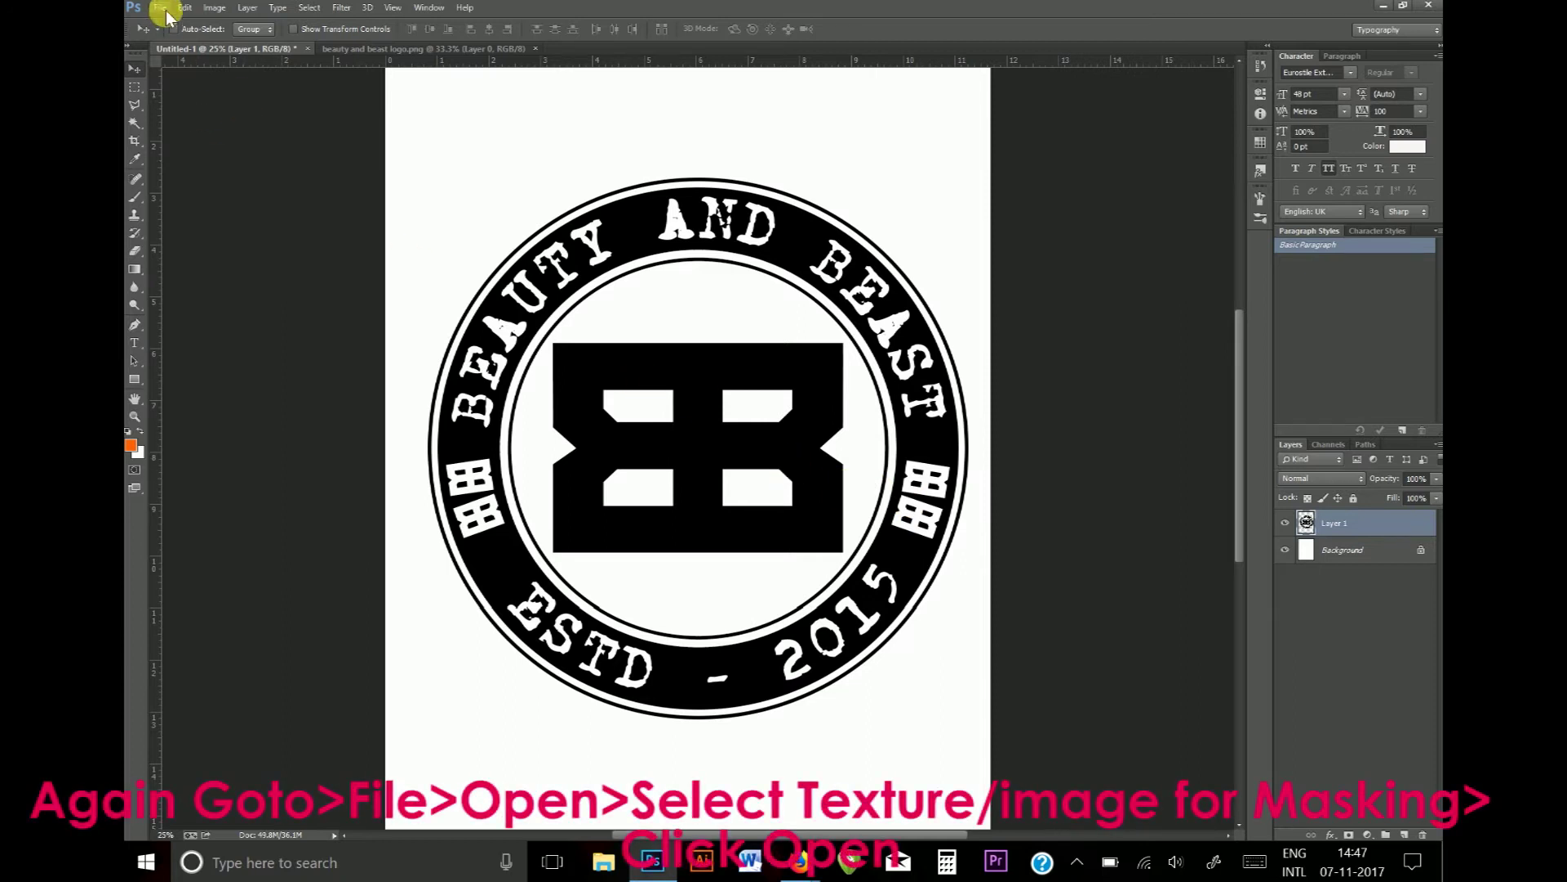
Open the IMG_165706 metal-mesh texture and paste it as a layer above the logo.
click(161, 8)
click(185, 50)
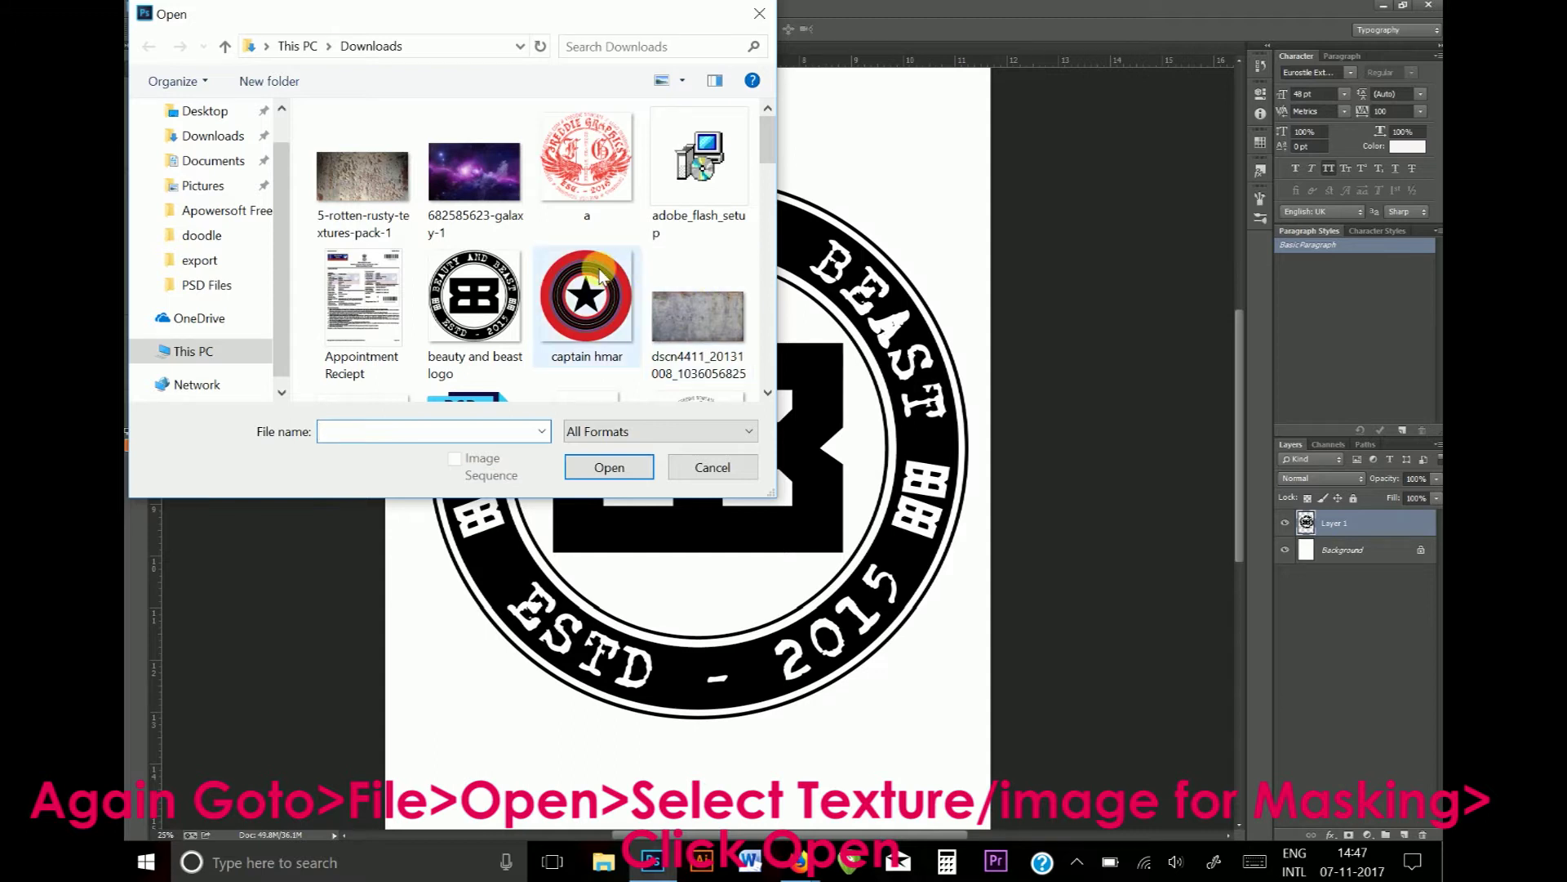
scroll(602, 269, down, 5)
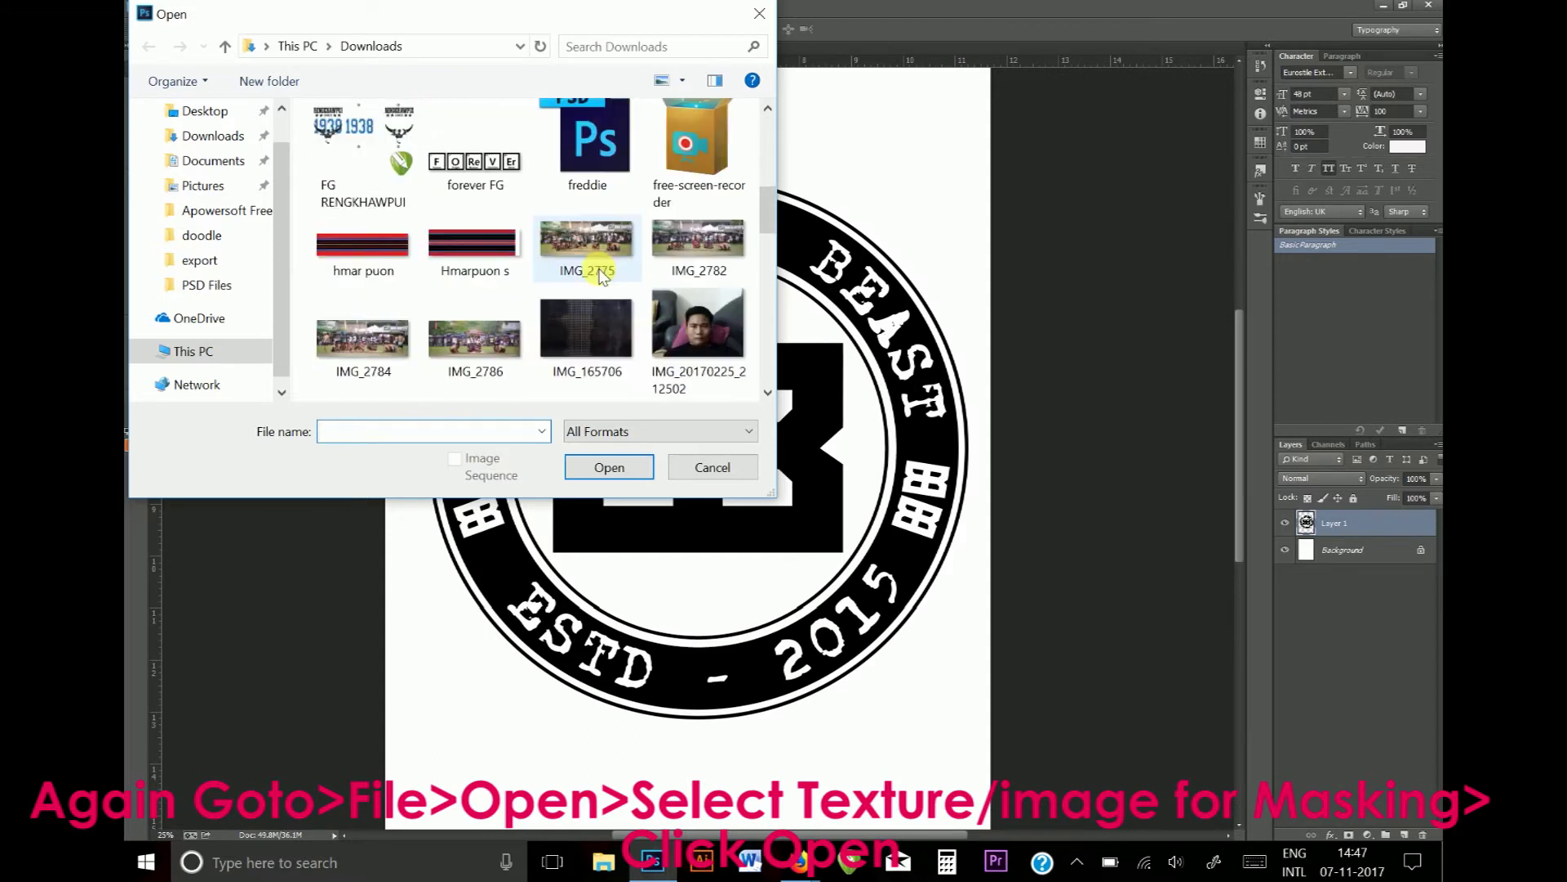
click(595, 219)
click(610, 467)
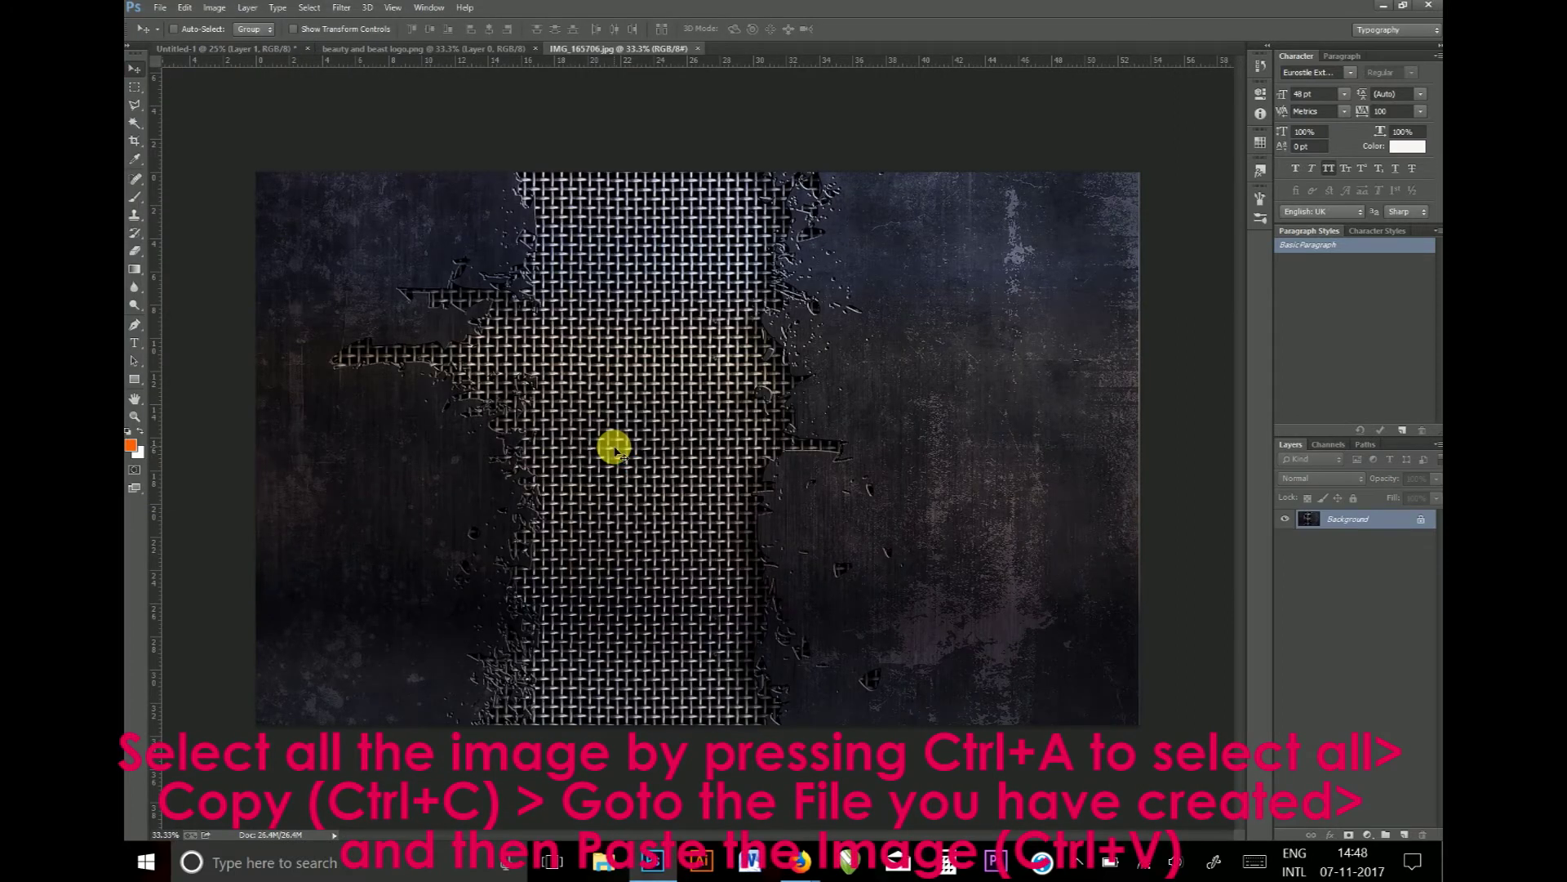
click(257, 48)
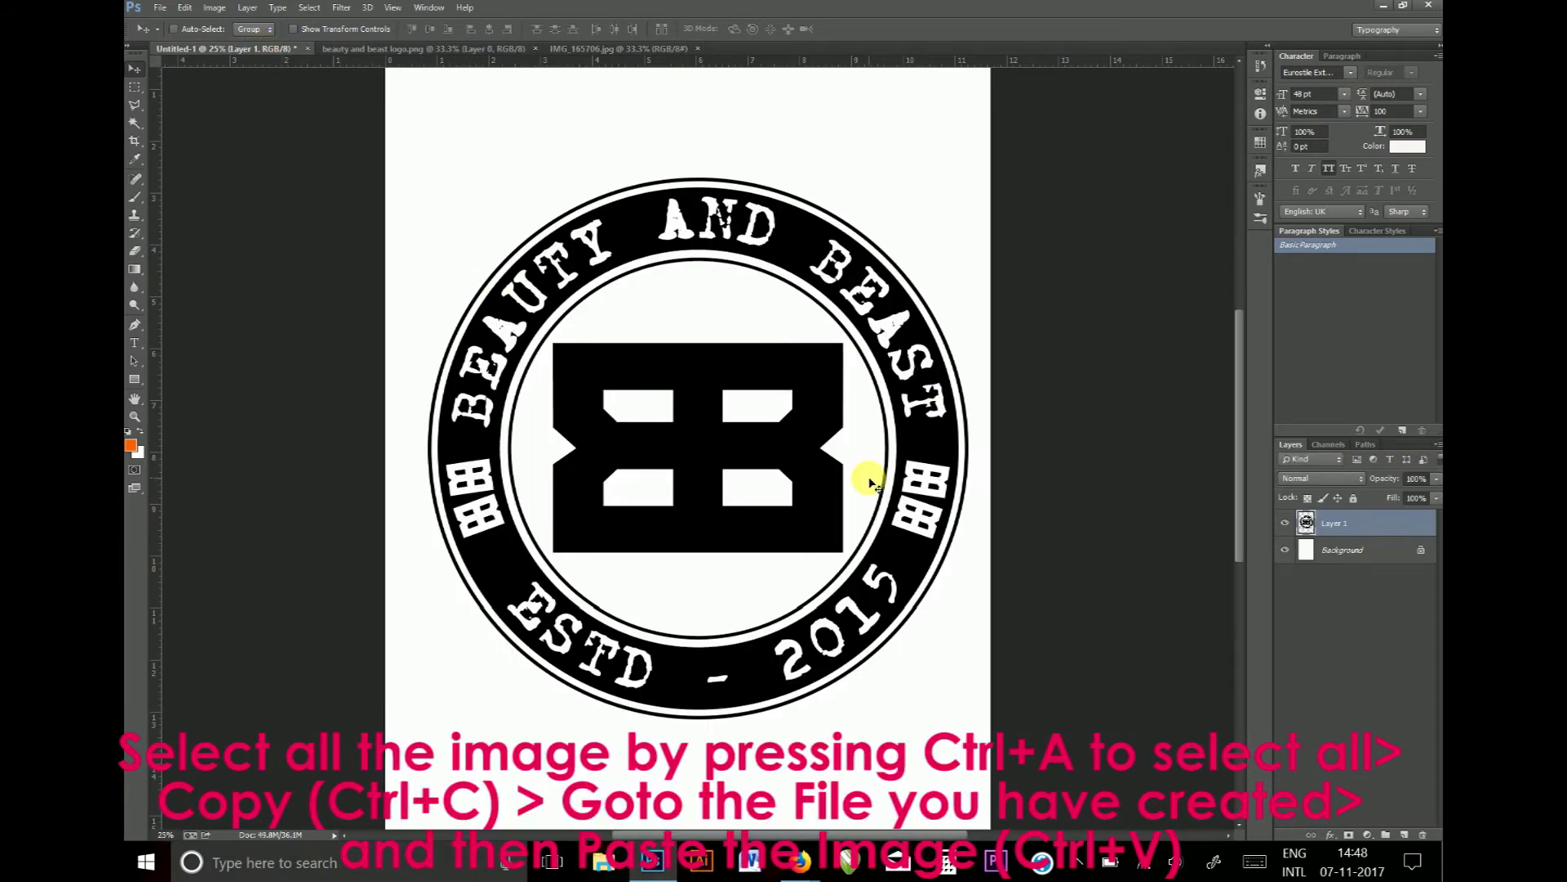
key(ctrl+v)
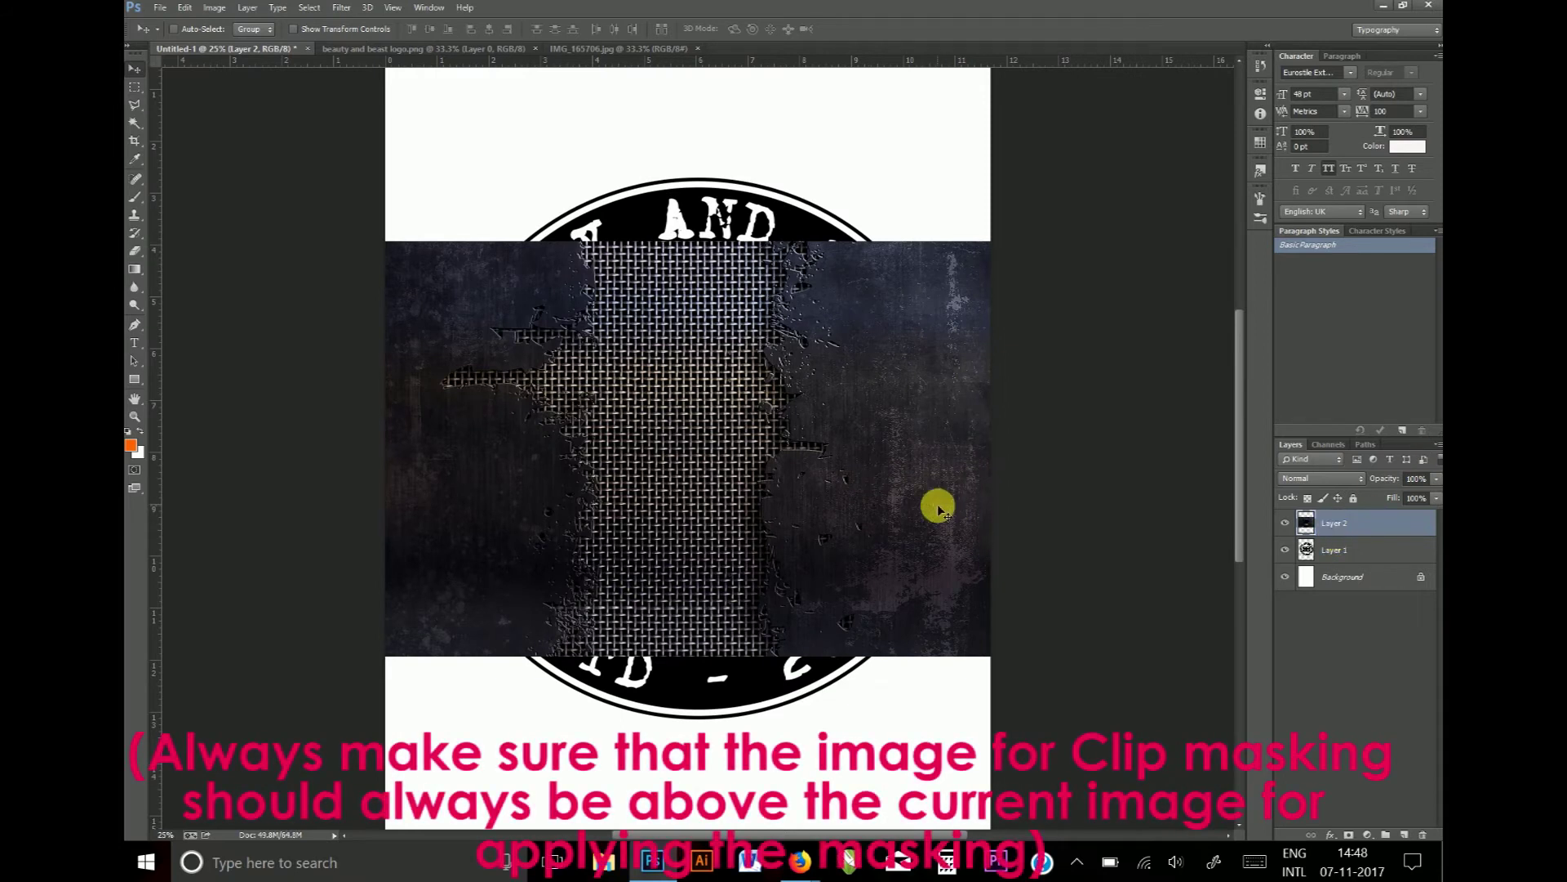
Free-transform the texture taller, dragging its top and bottom edges past the logo.
key(ctrl+t)
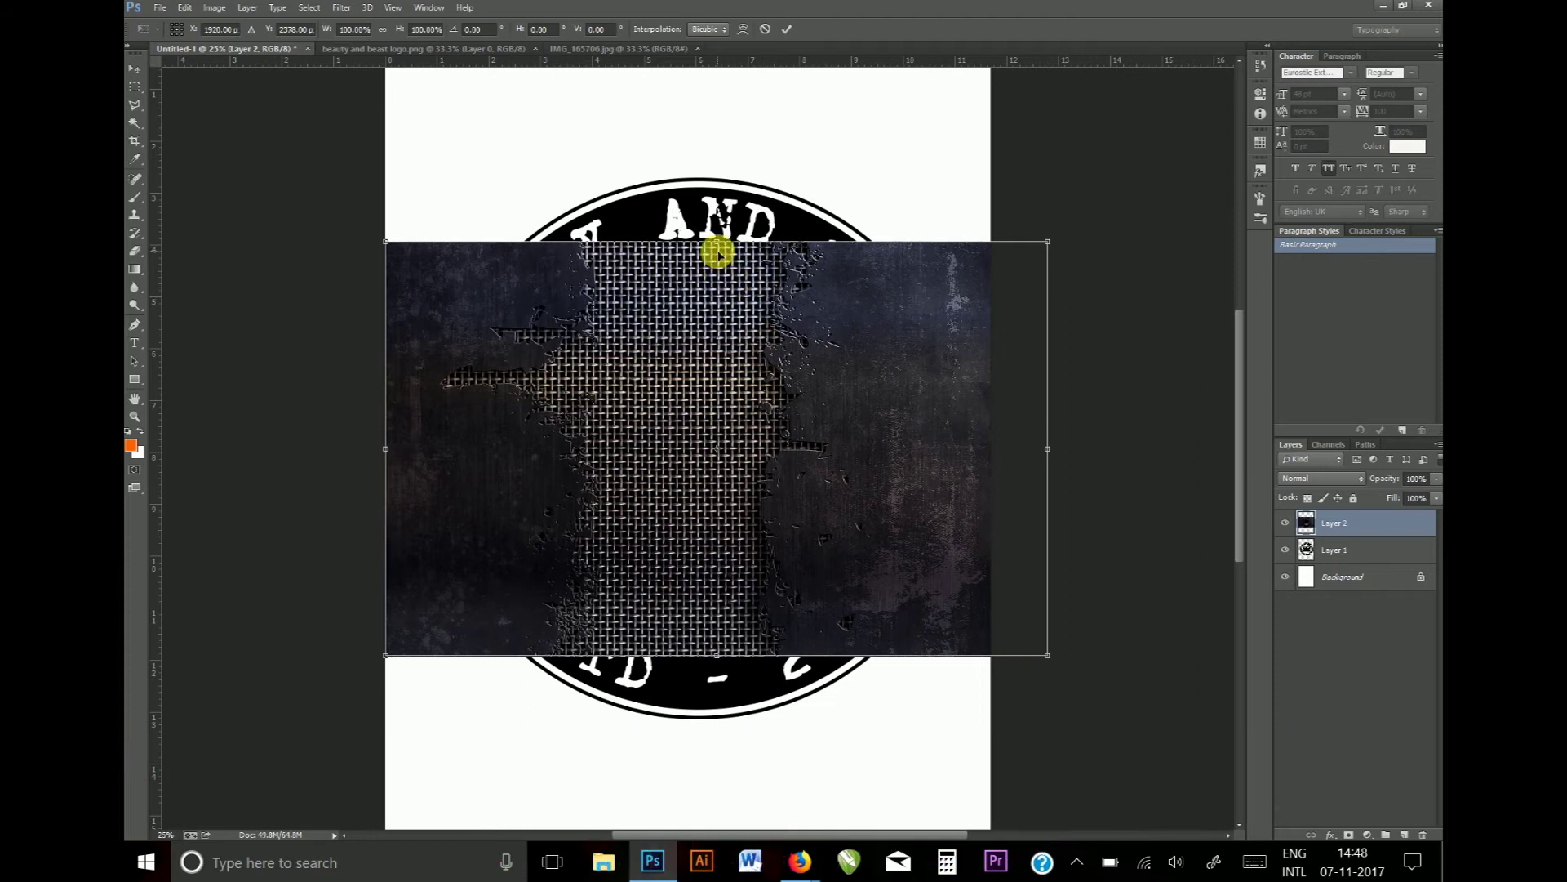
drag(717, 242, 717, 177)
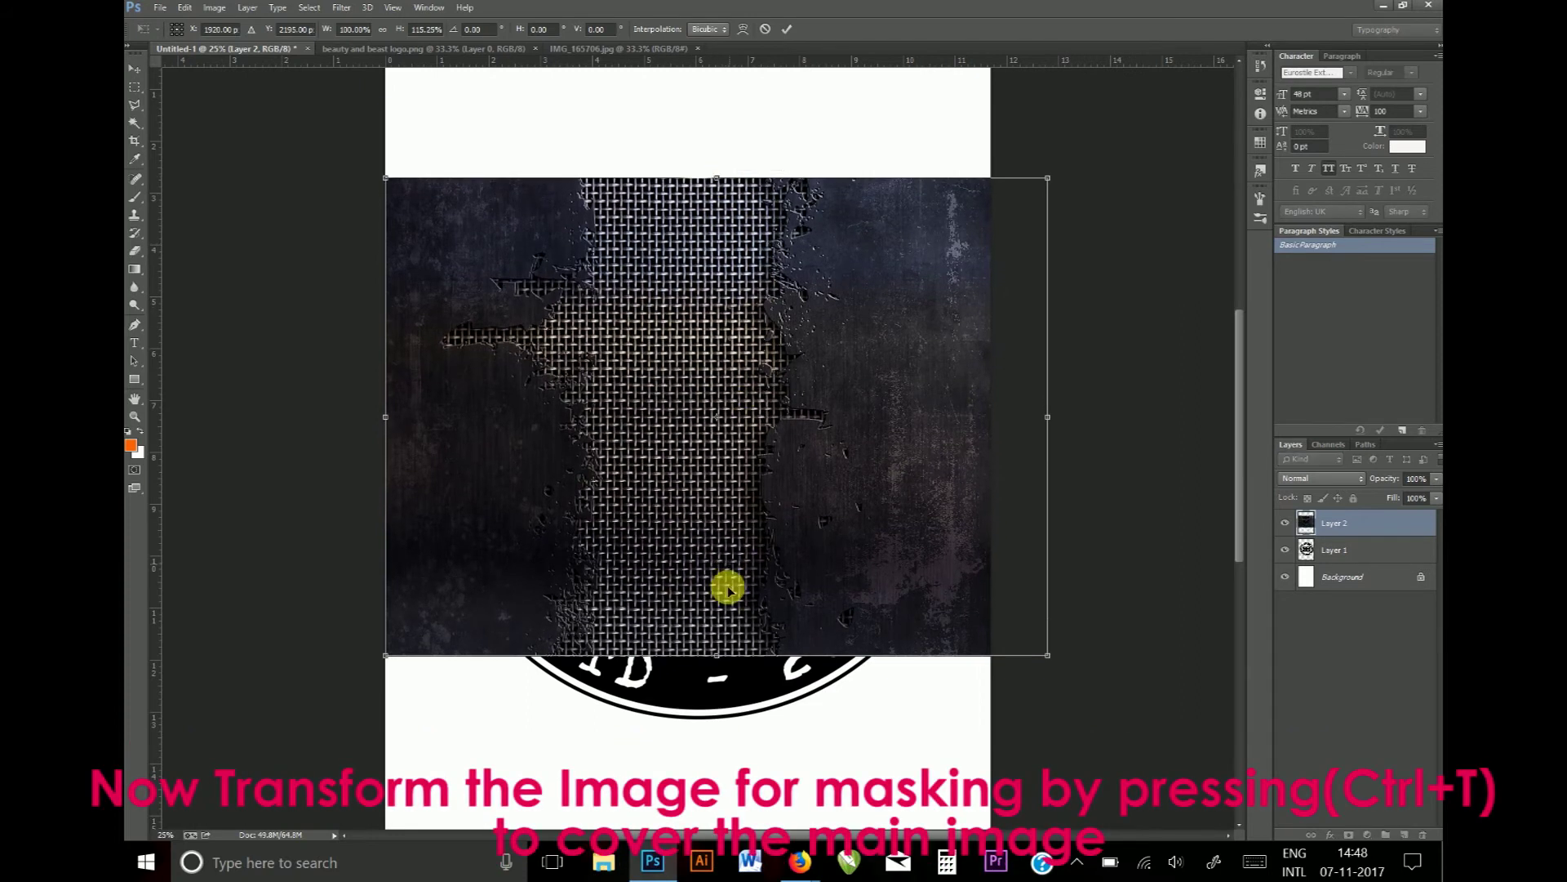
drag(716, 657, 720, 720)
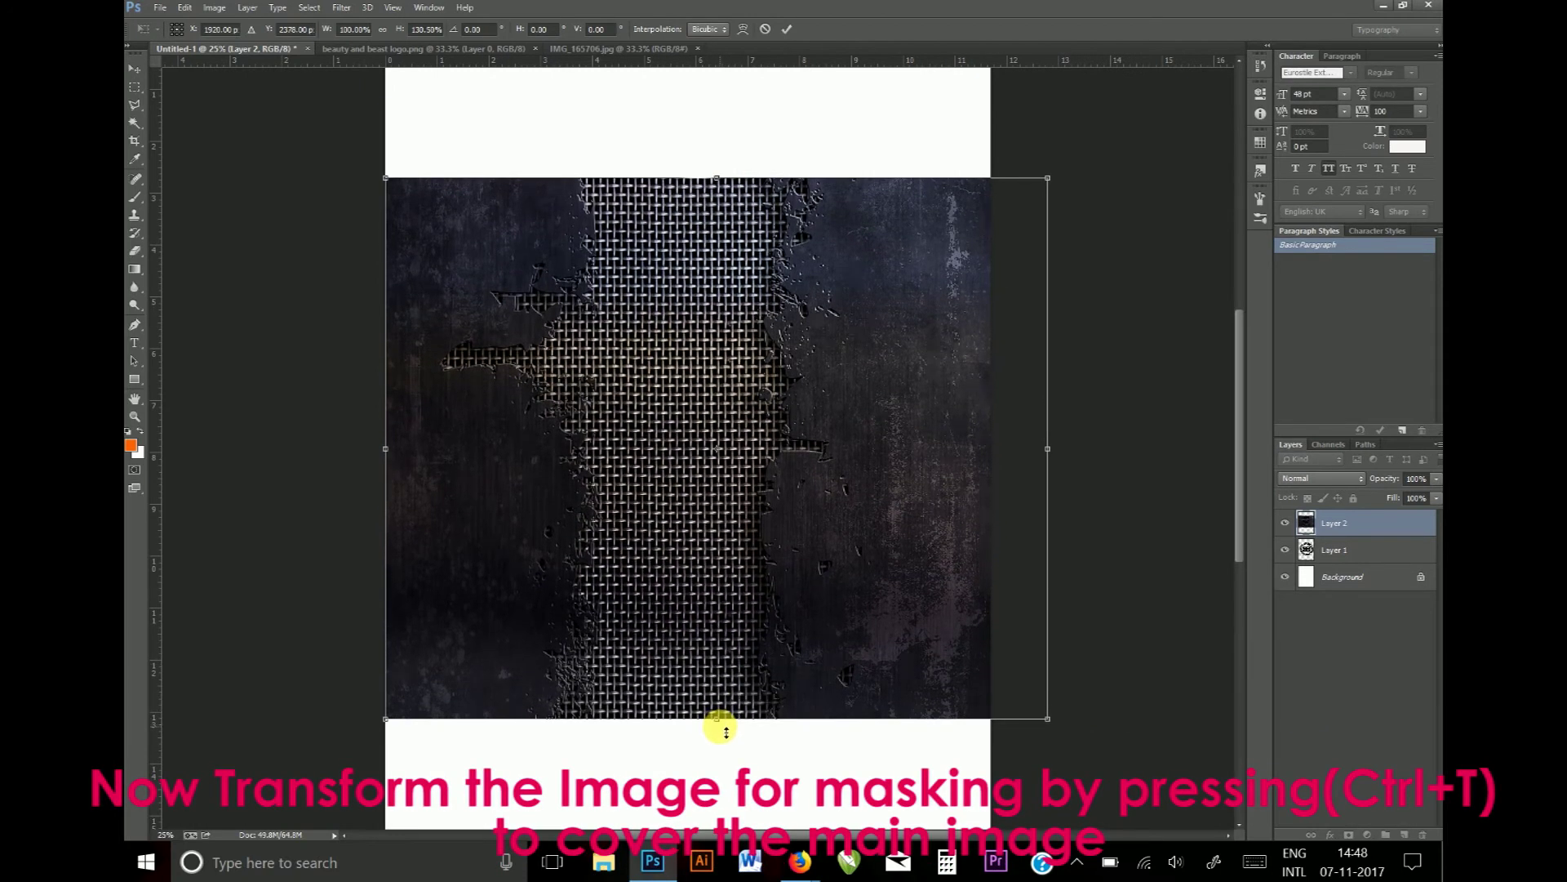
double_click(735, 738)
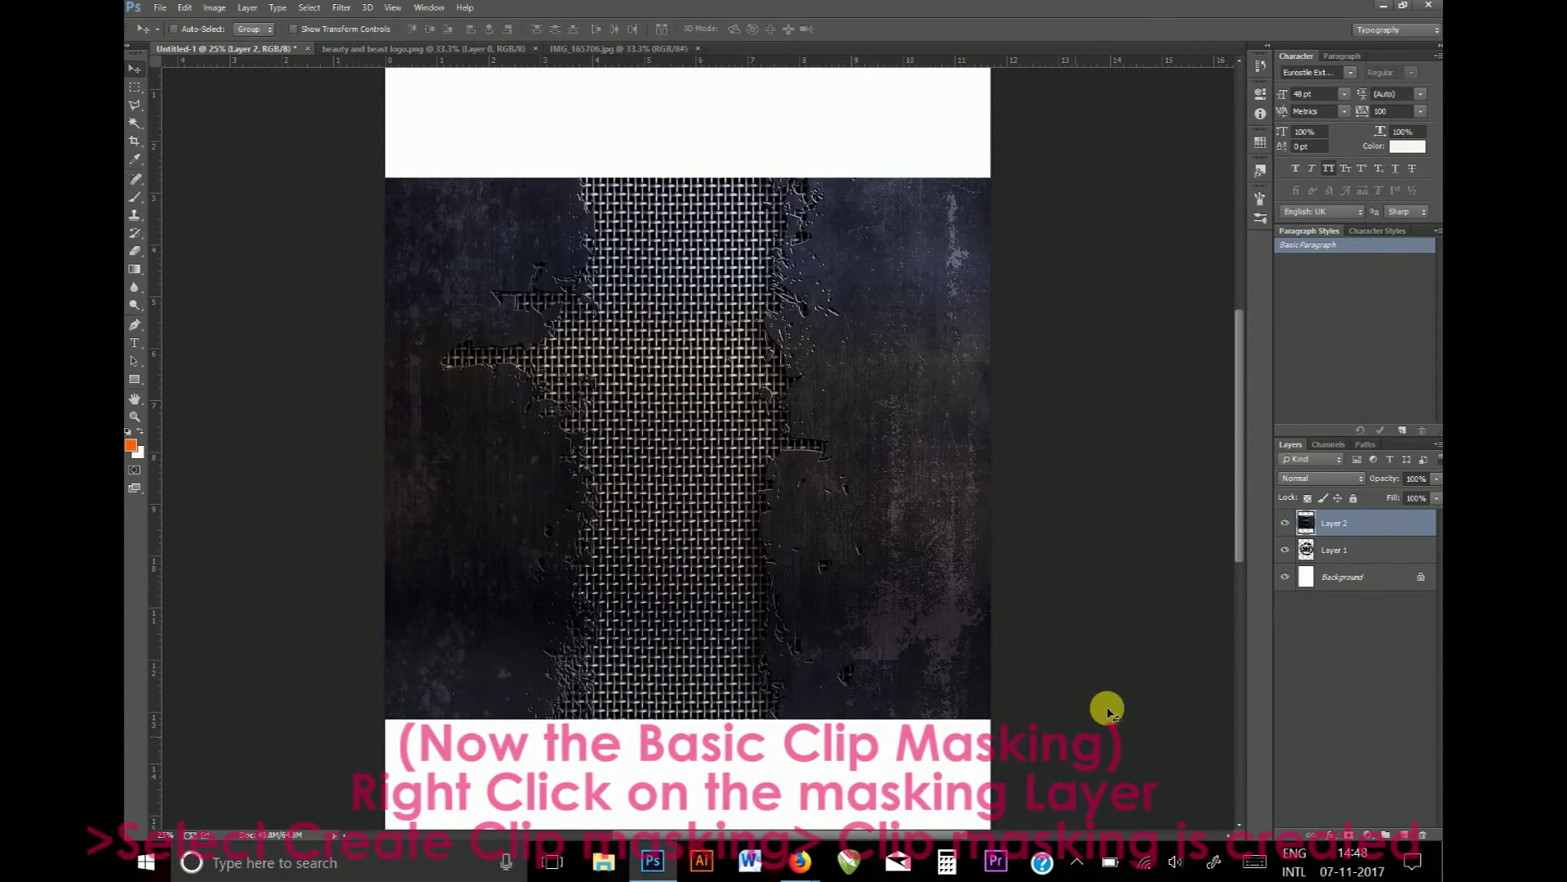
Make Layer 2 a clipping mask on the logo and set its blend mode to Linear Dodge (Add).
right_click(1341, 528)
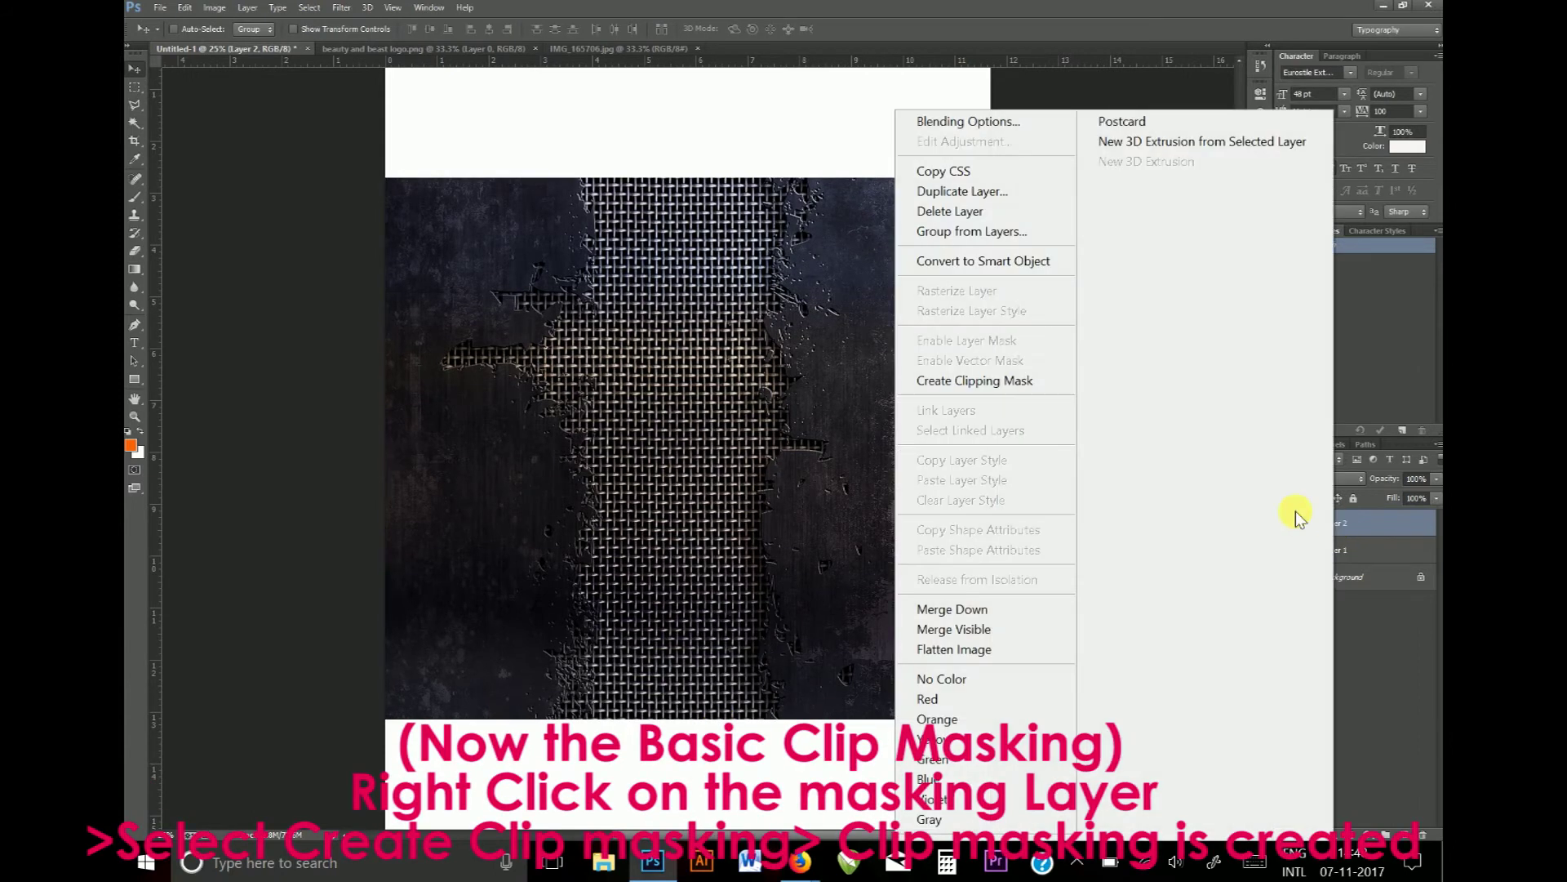
click(982, 383)
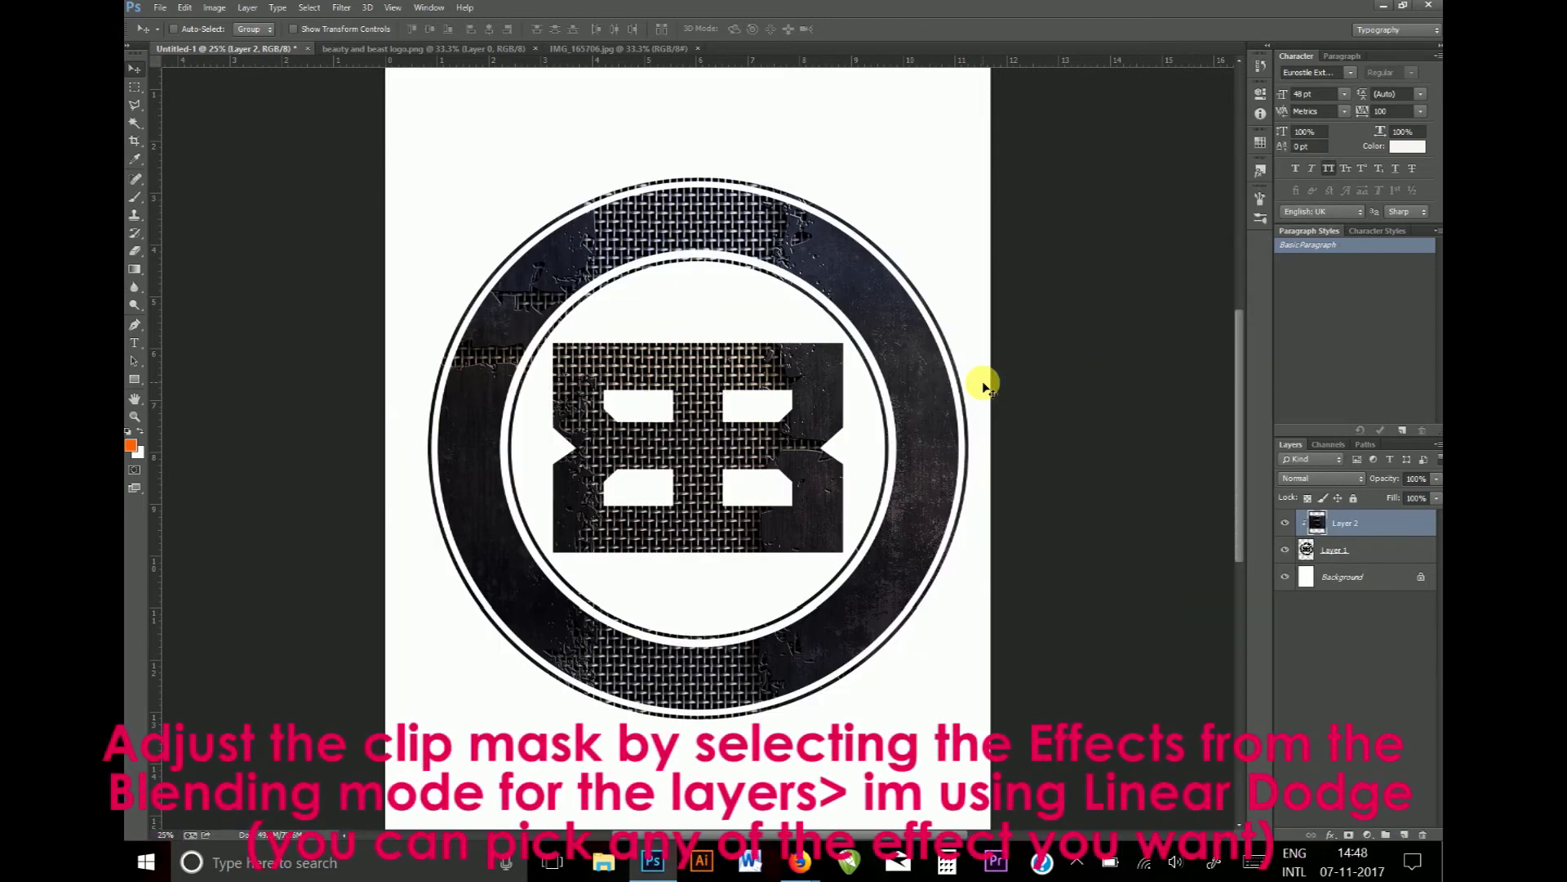
click(1290, 478)
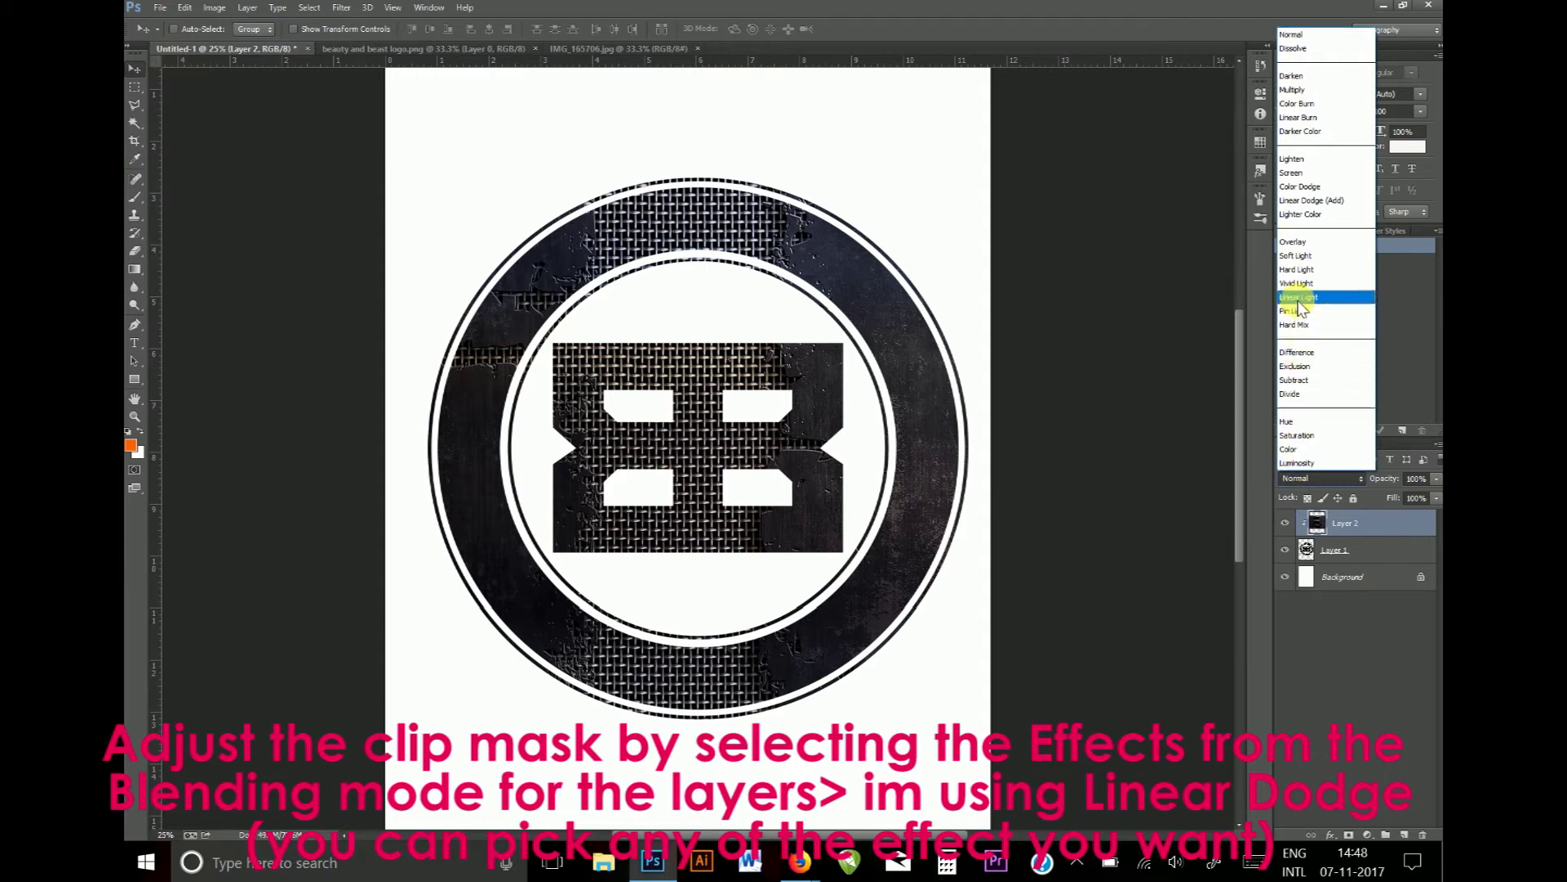
click(1304, 201)
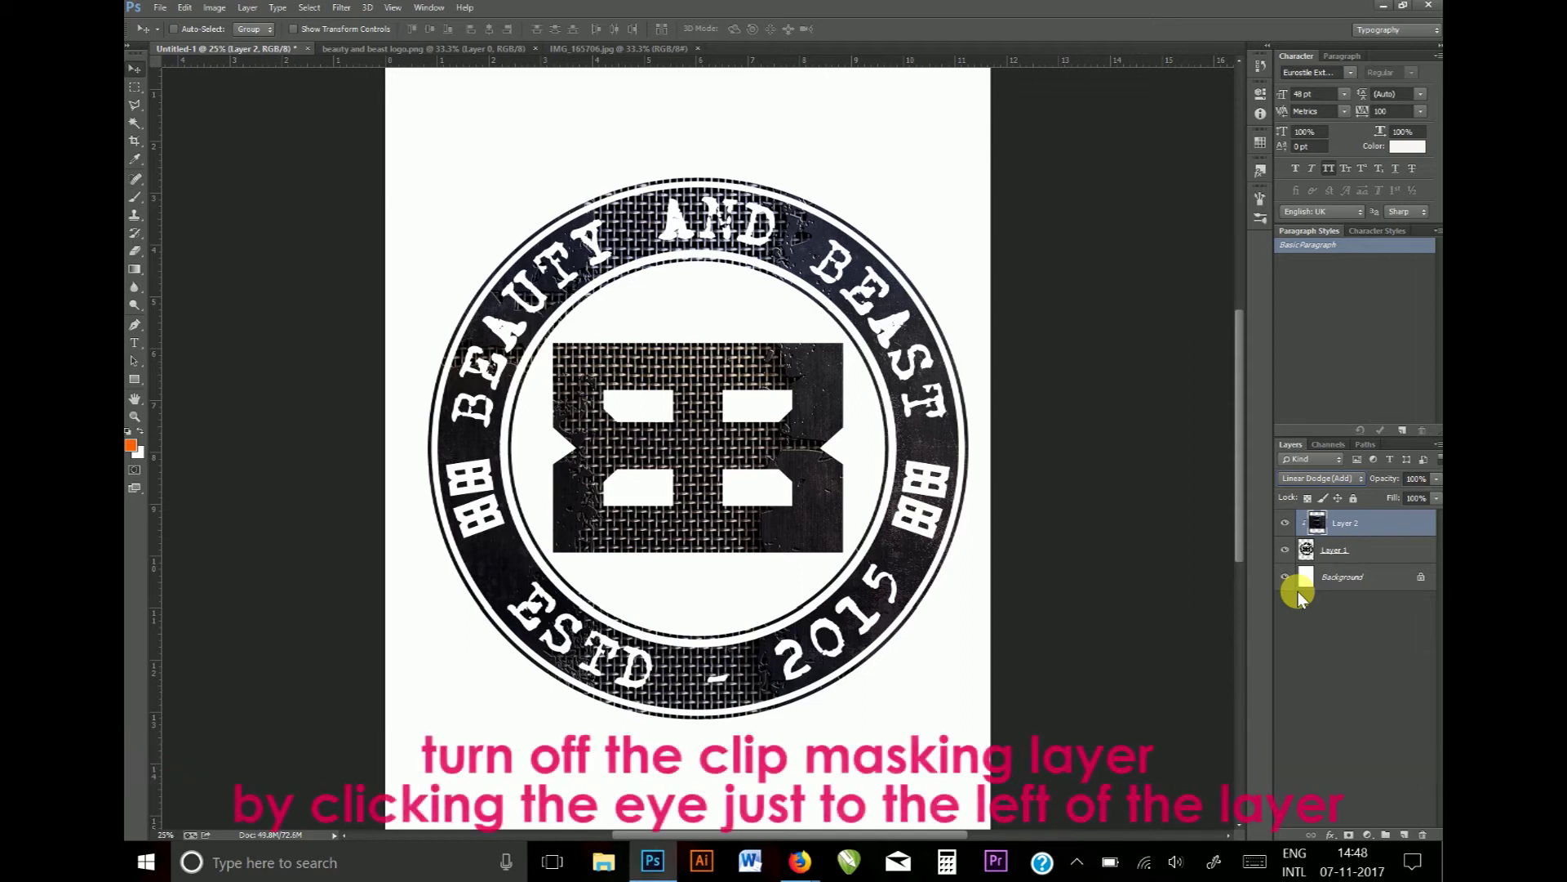
Hide Layer 2 and paste a fresh copy of the mesh texture into Untitled-1.
click(1286, 523)
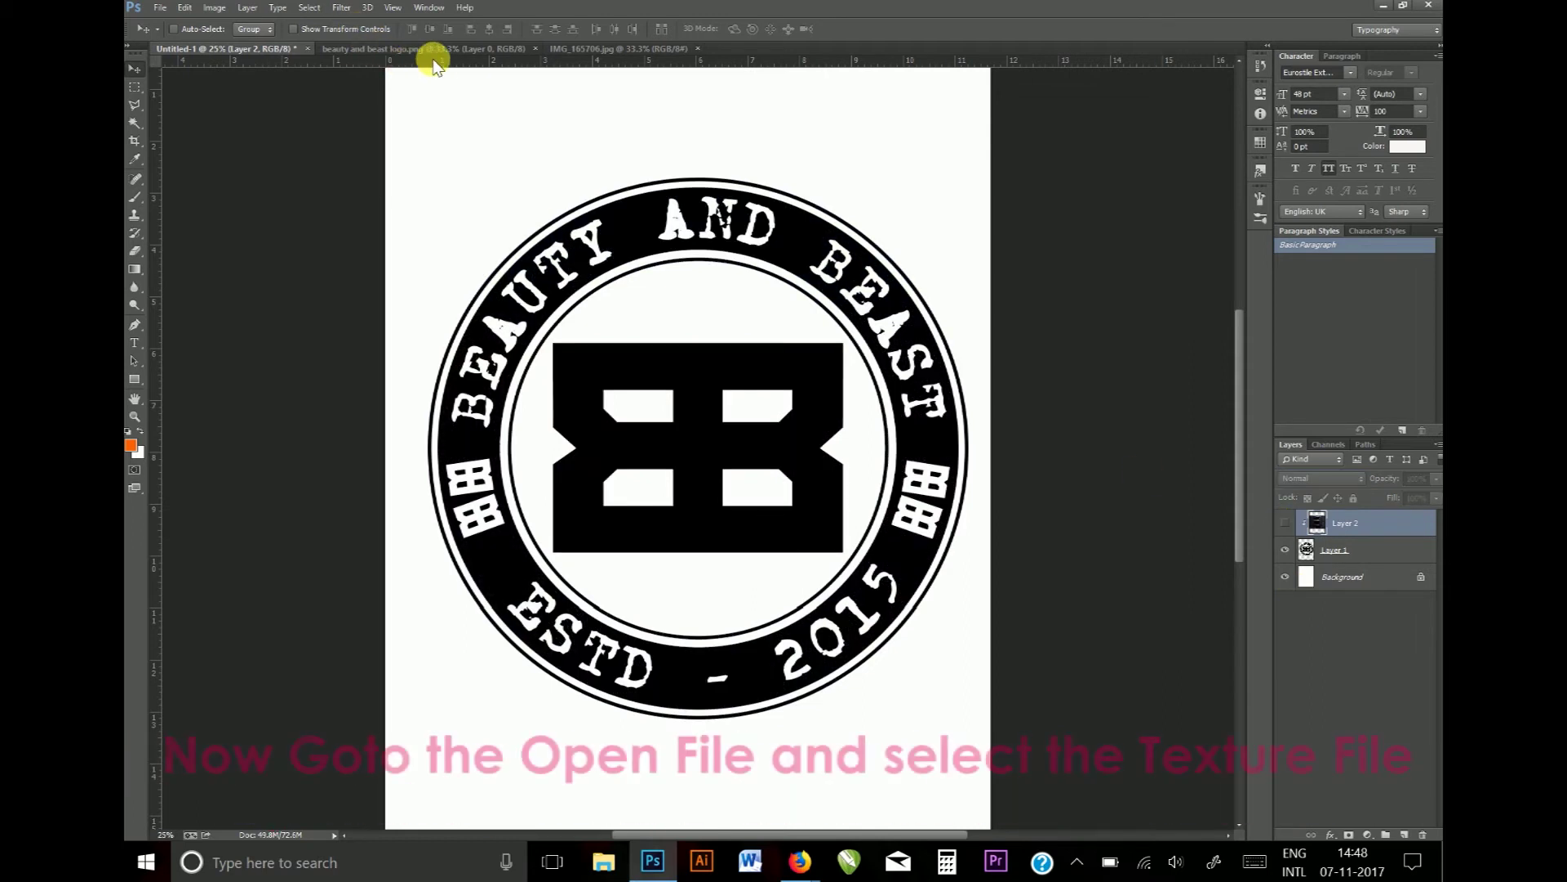
click(592, 49)
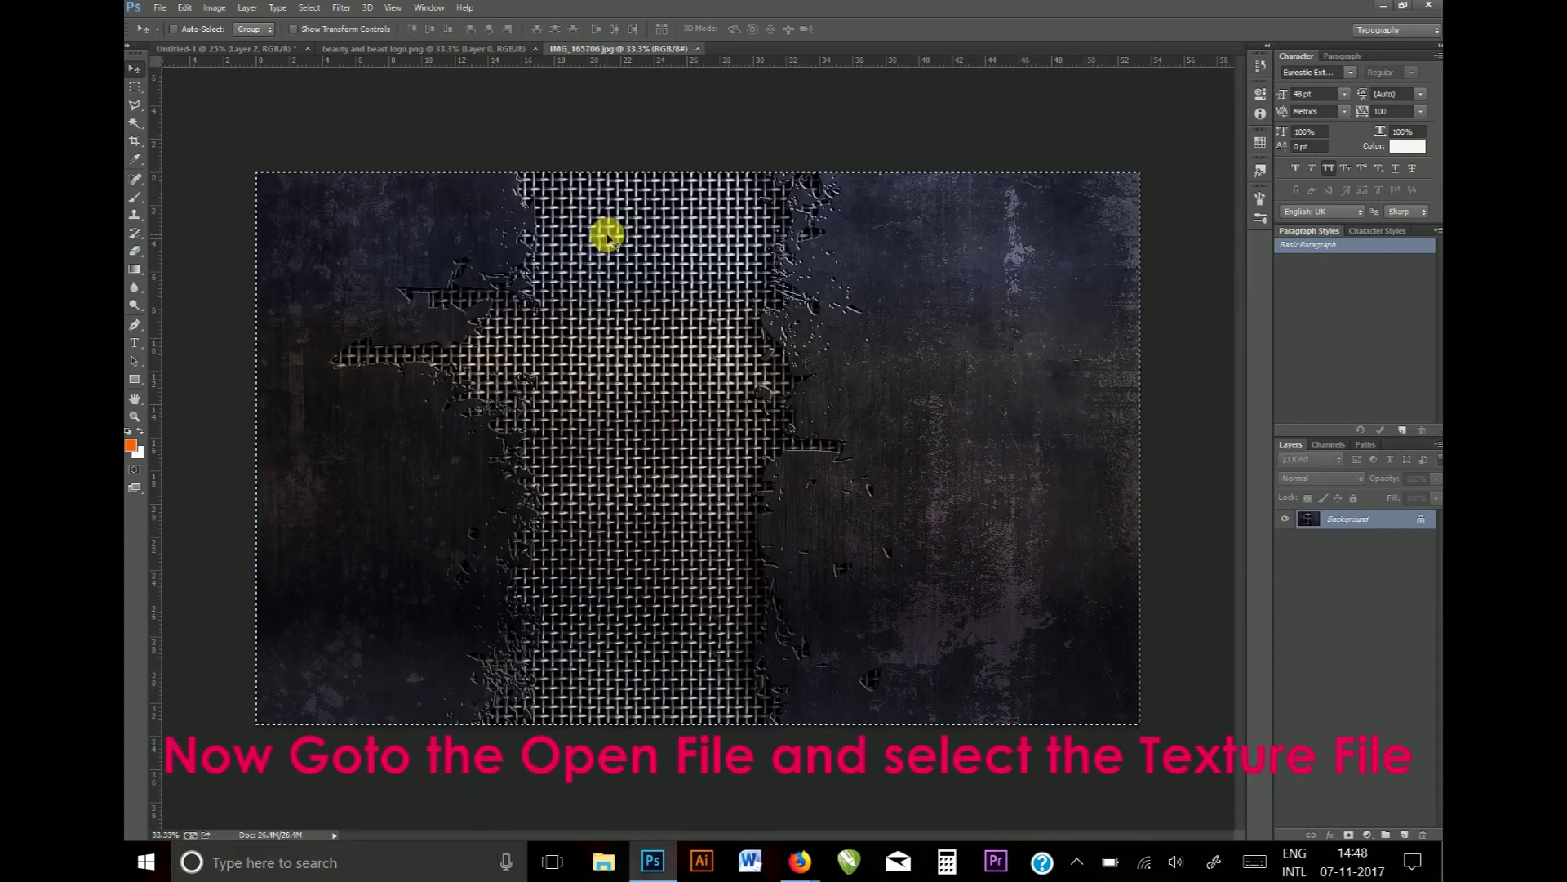
click(252, 48)
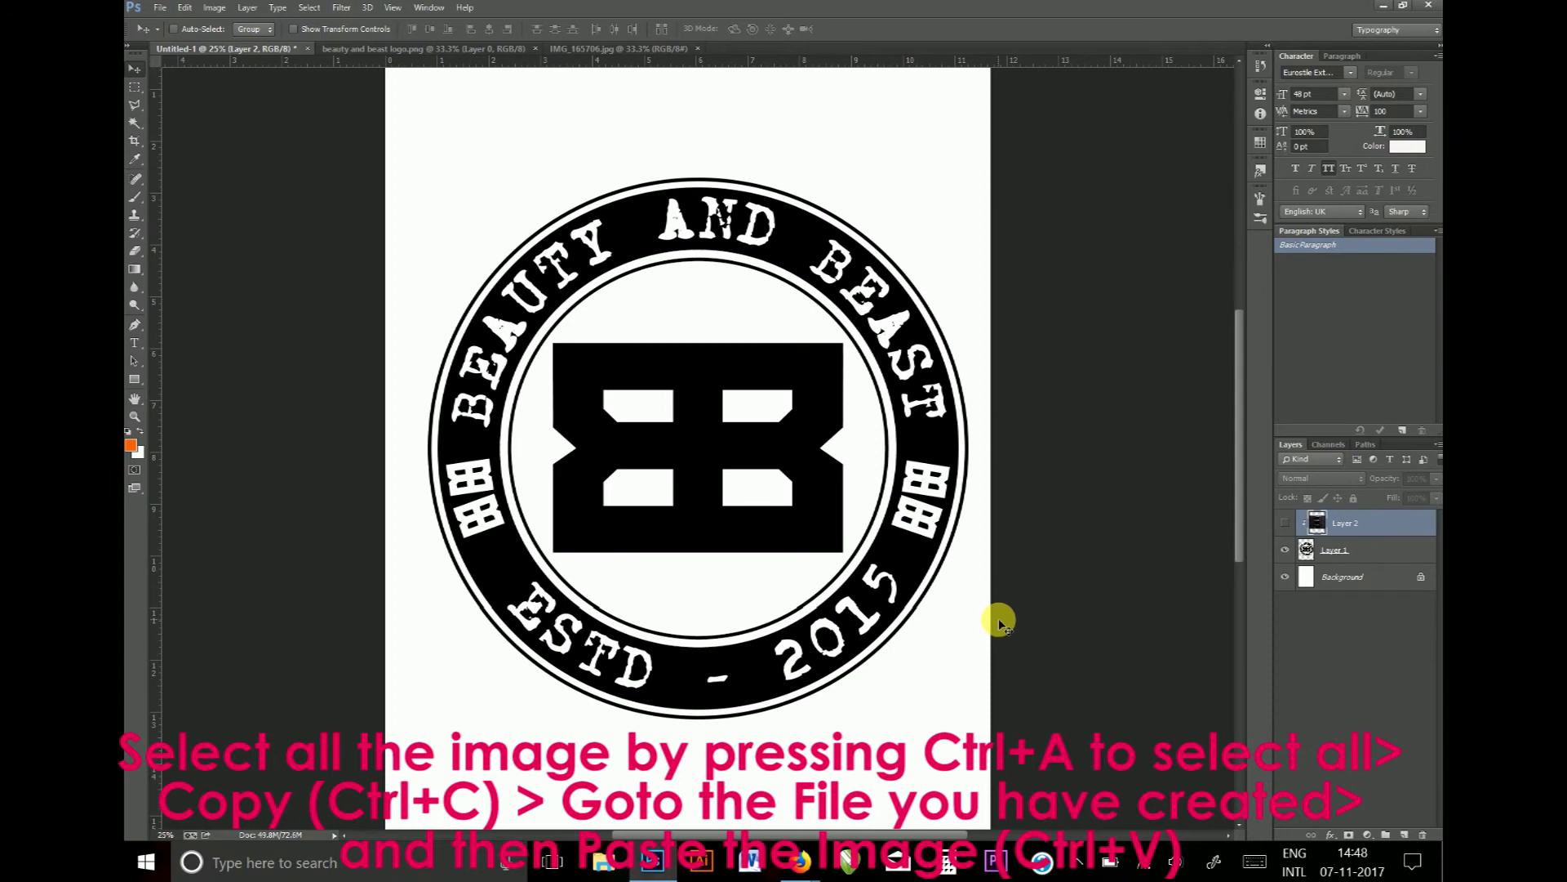
key(ctrl+shift+alt+n)
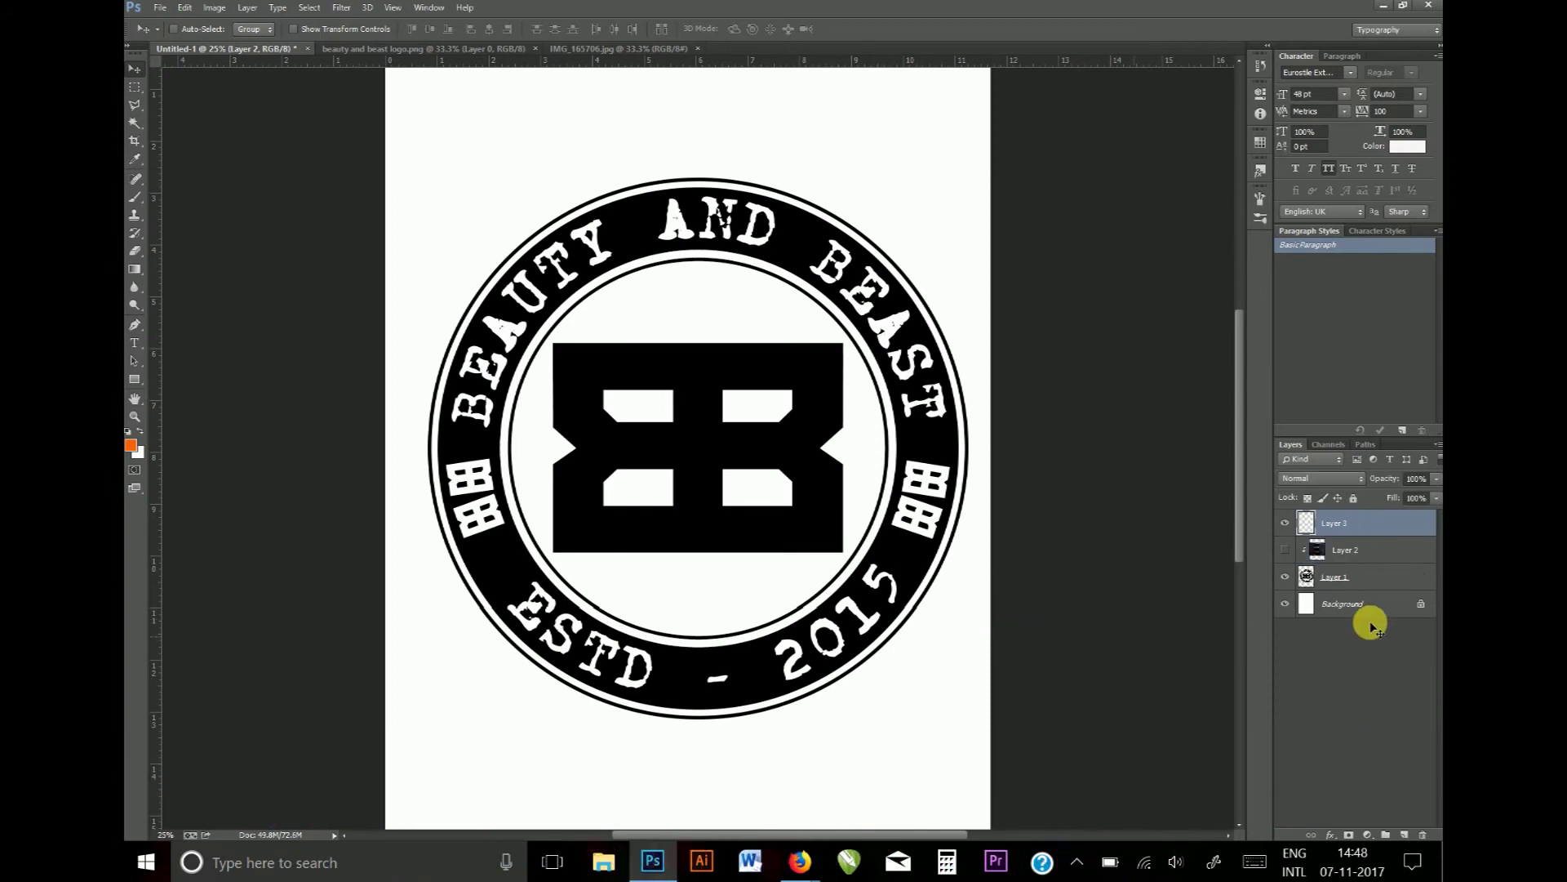
key(ctrl+v)
Stretch the new texture vertically so it covers the whole logo.
key(ctrl+t)
drag(716, 240, 723, 179)
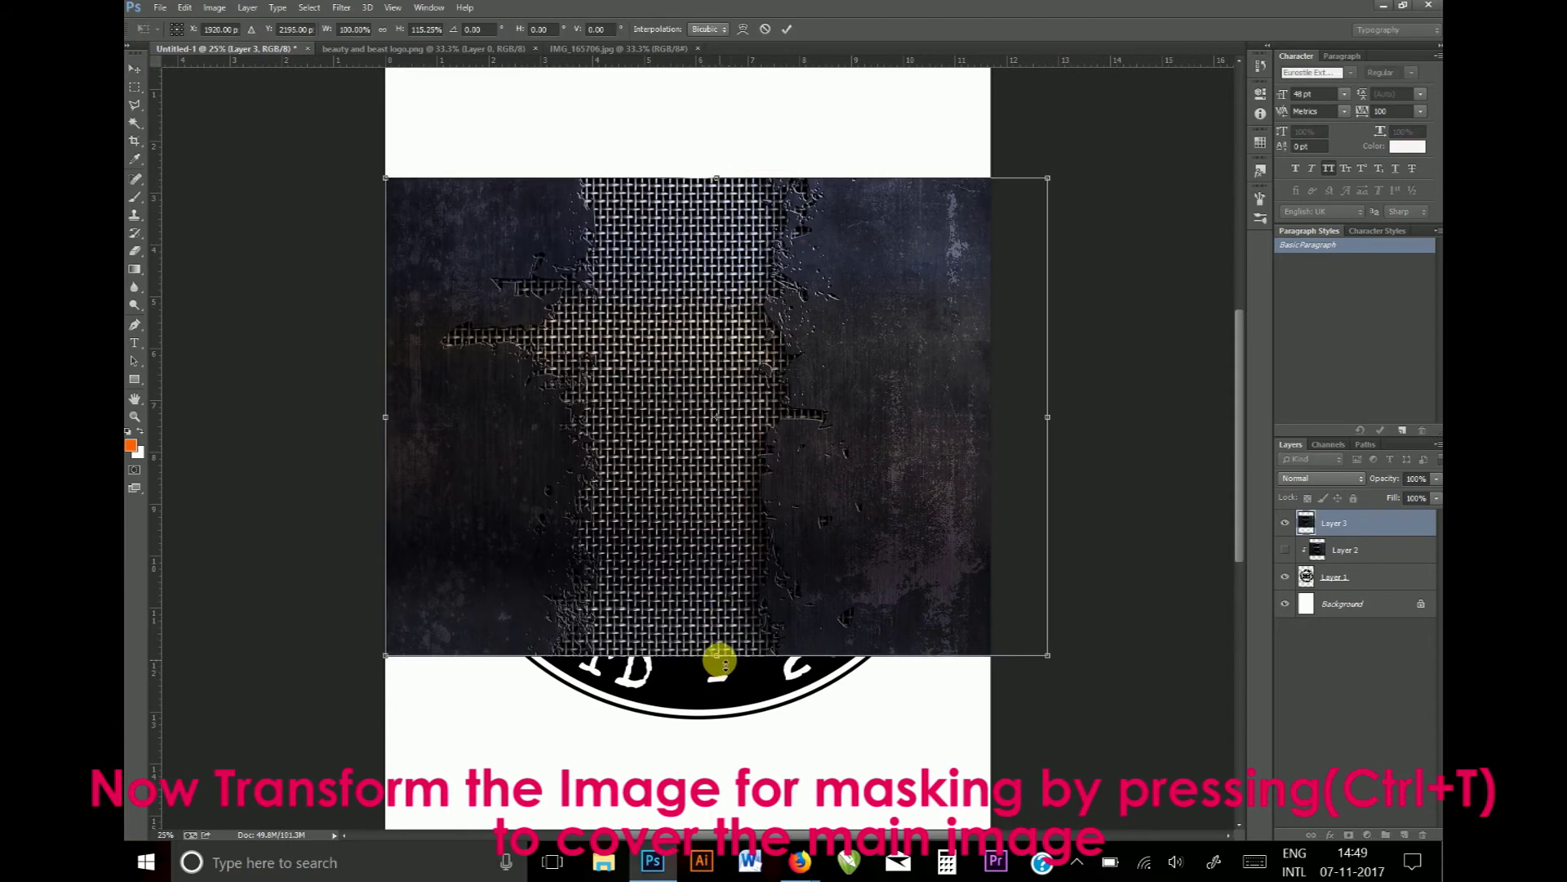
drag(719, 657, 717, 720)
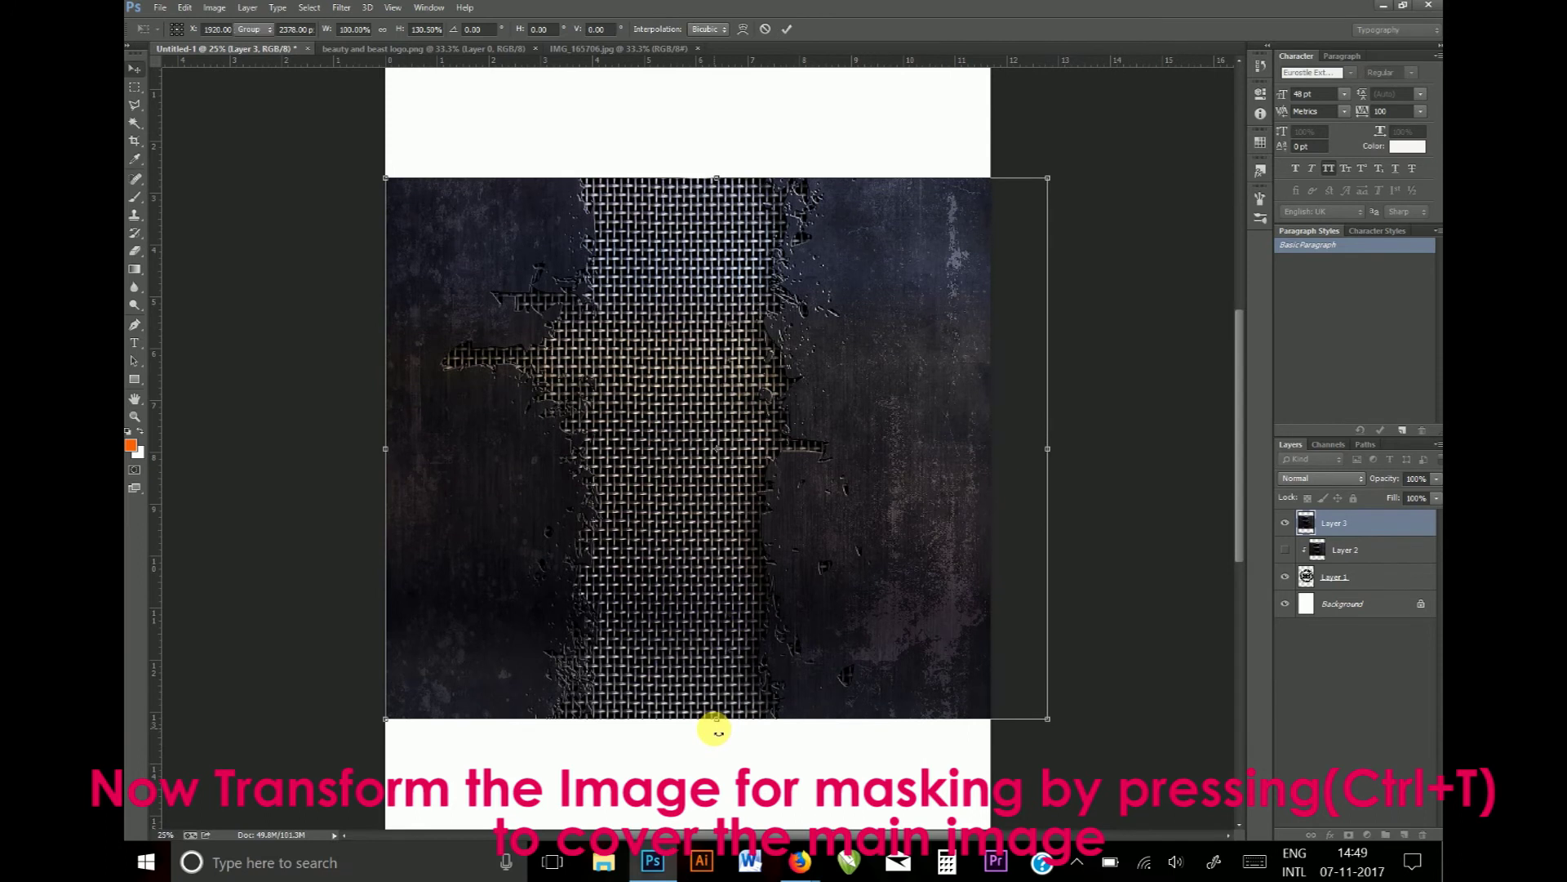
key(Return)
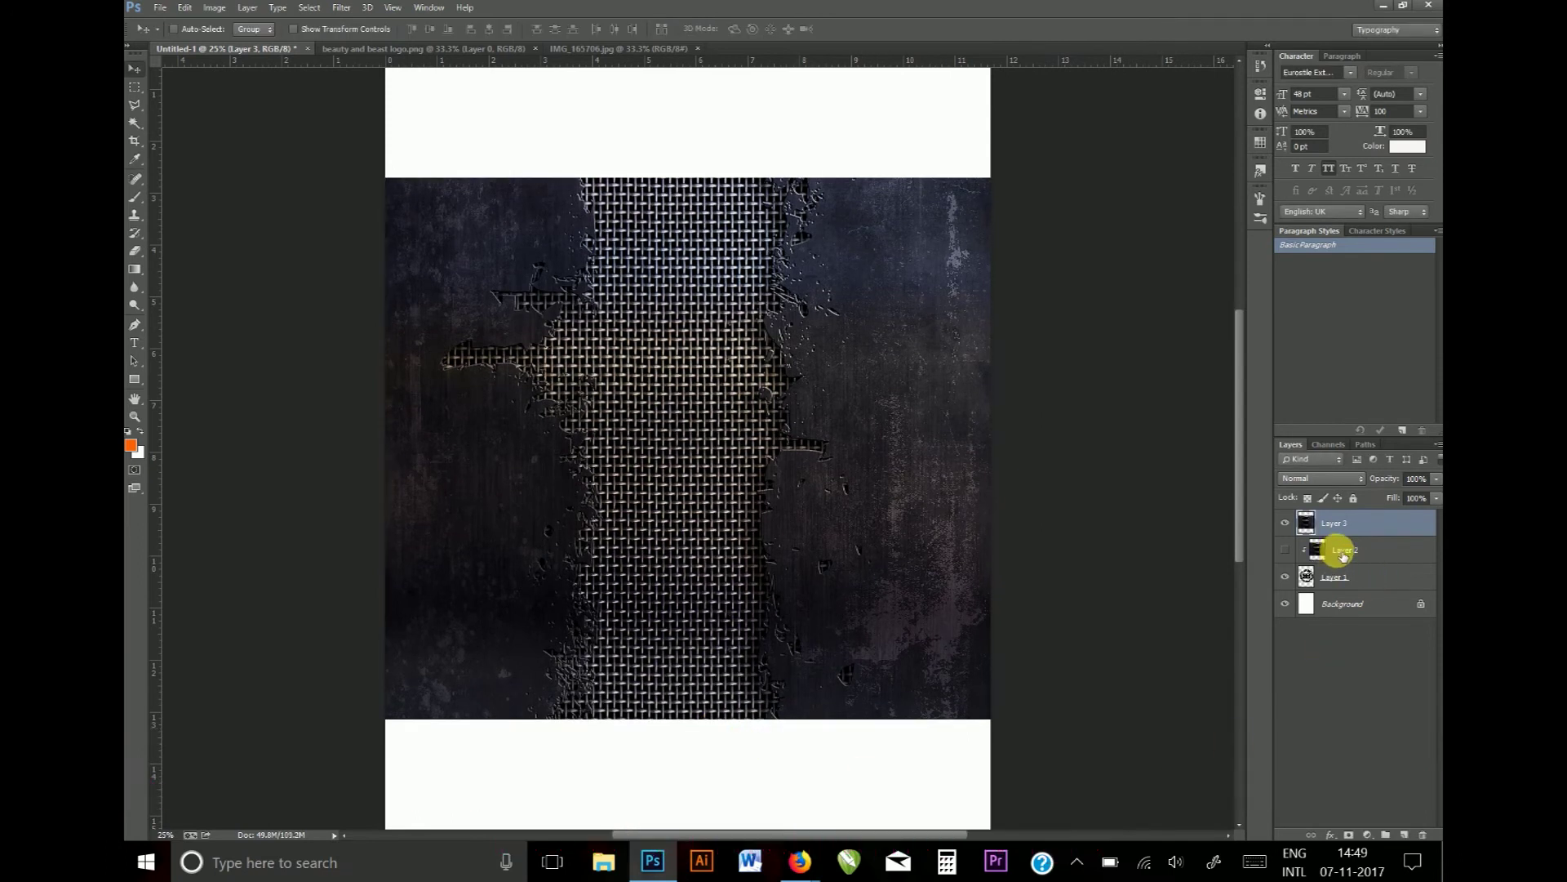
Delete the hidden Layer 2 texture, confirming the deletion with Yes.
click(1287, 549)
click(1349, 549)
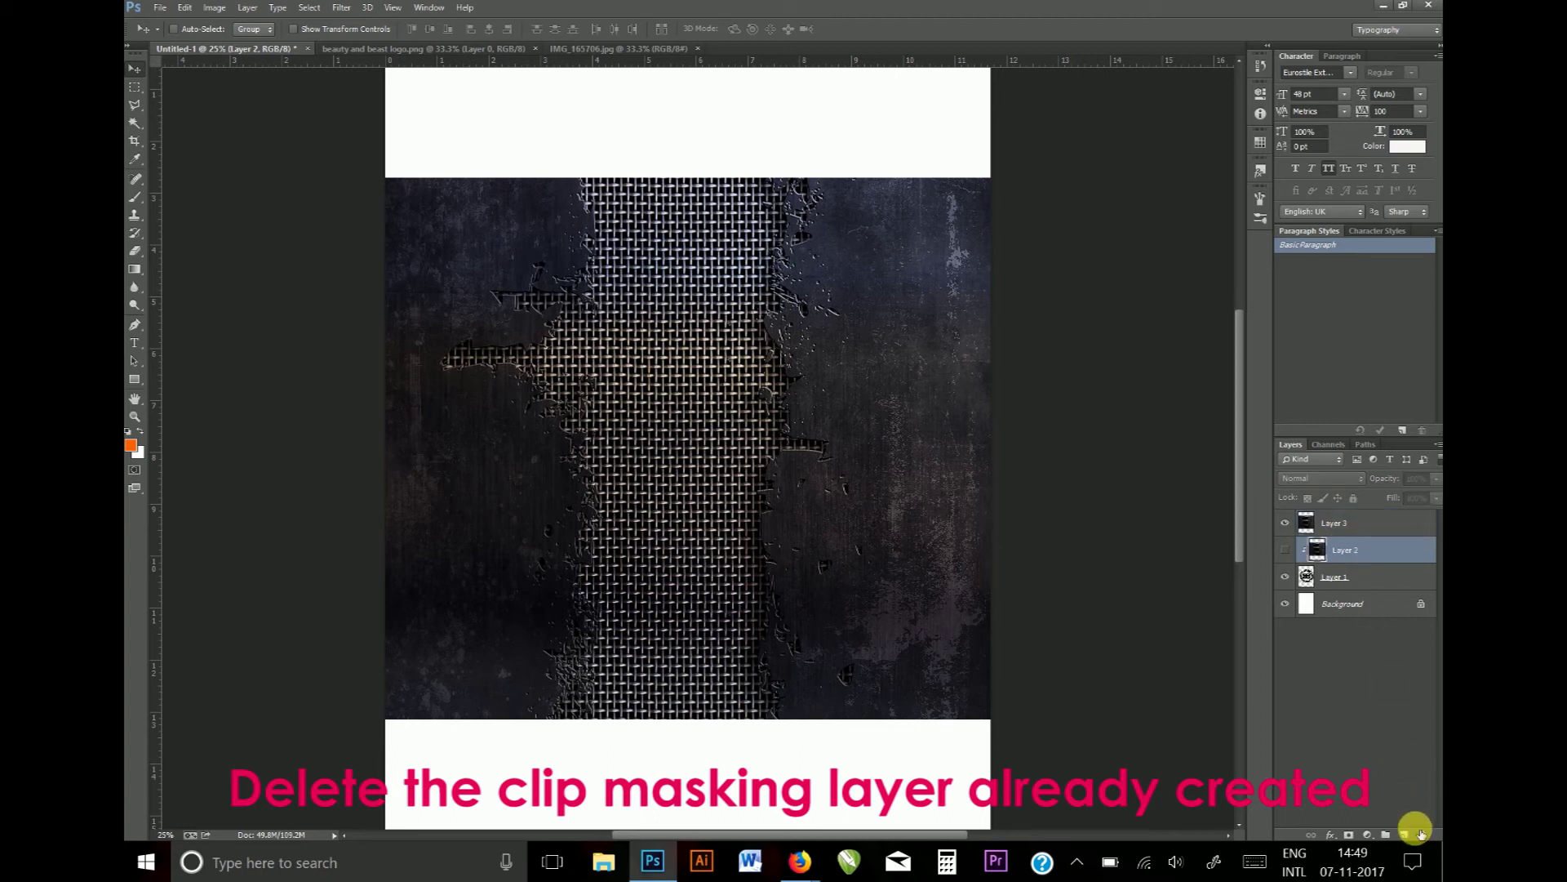
click(1421, 833)
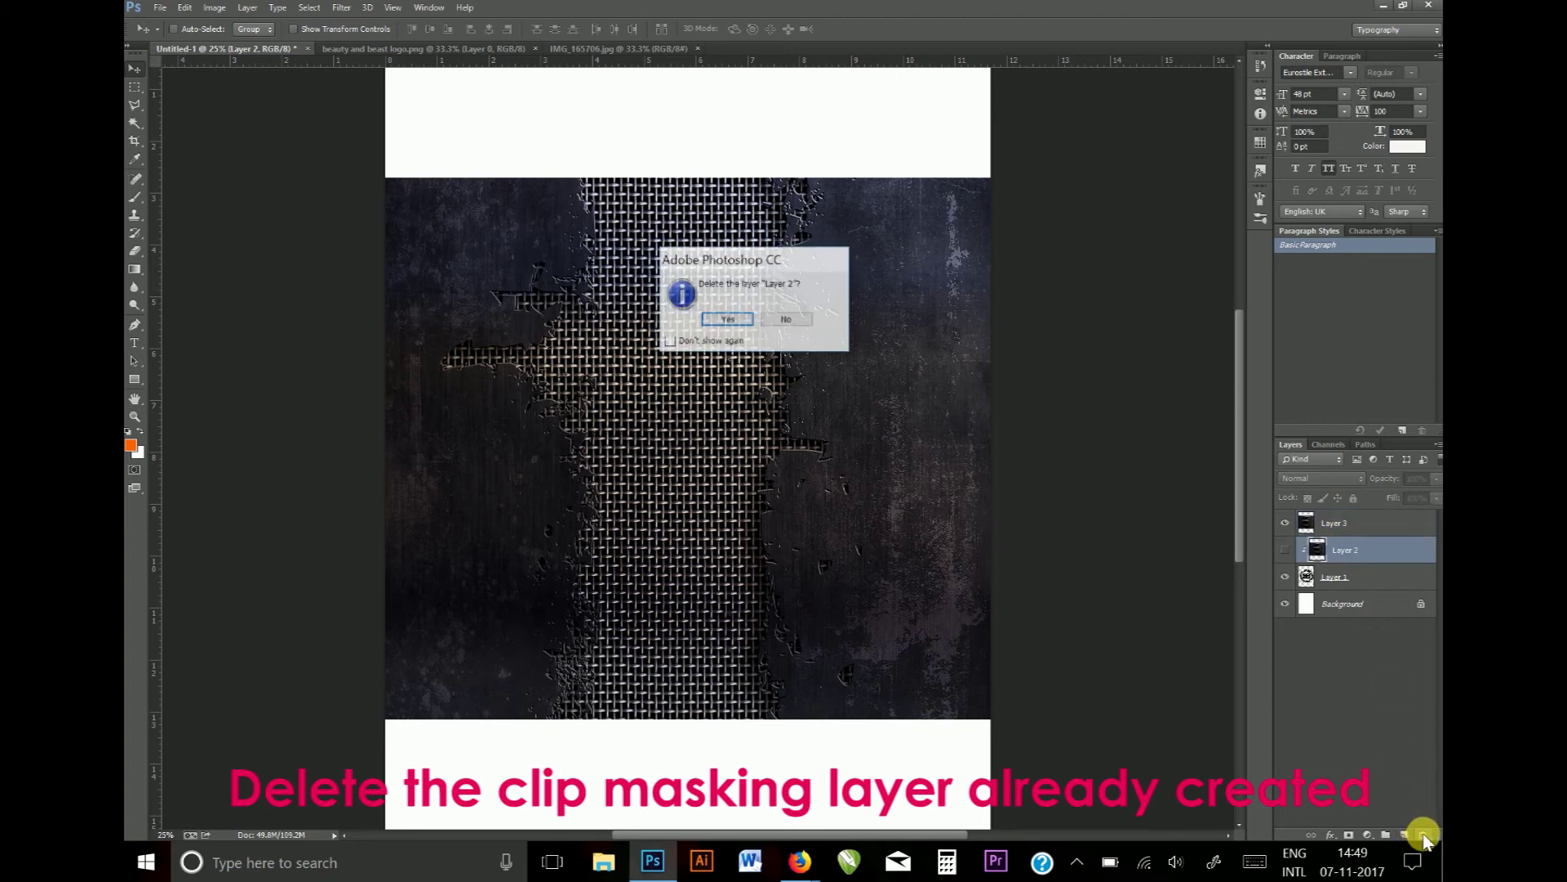
click(723, 319)
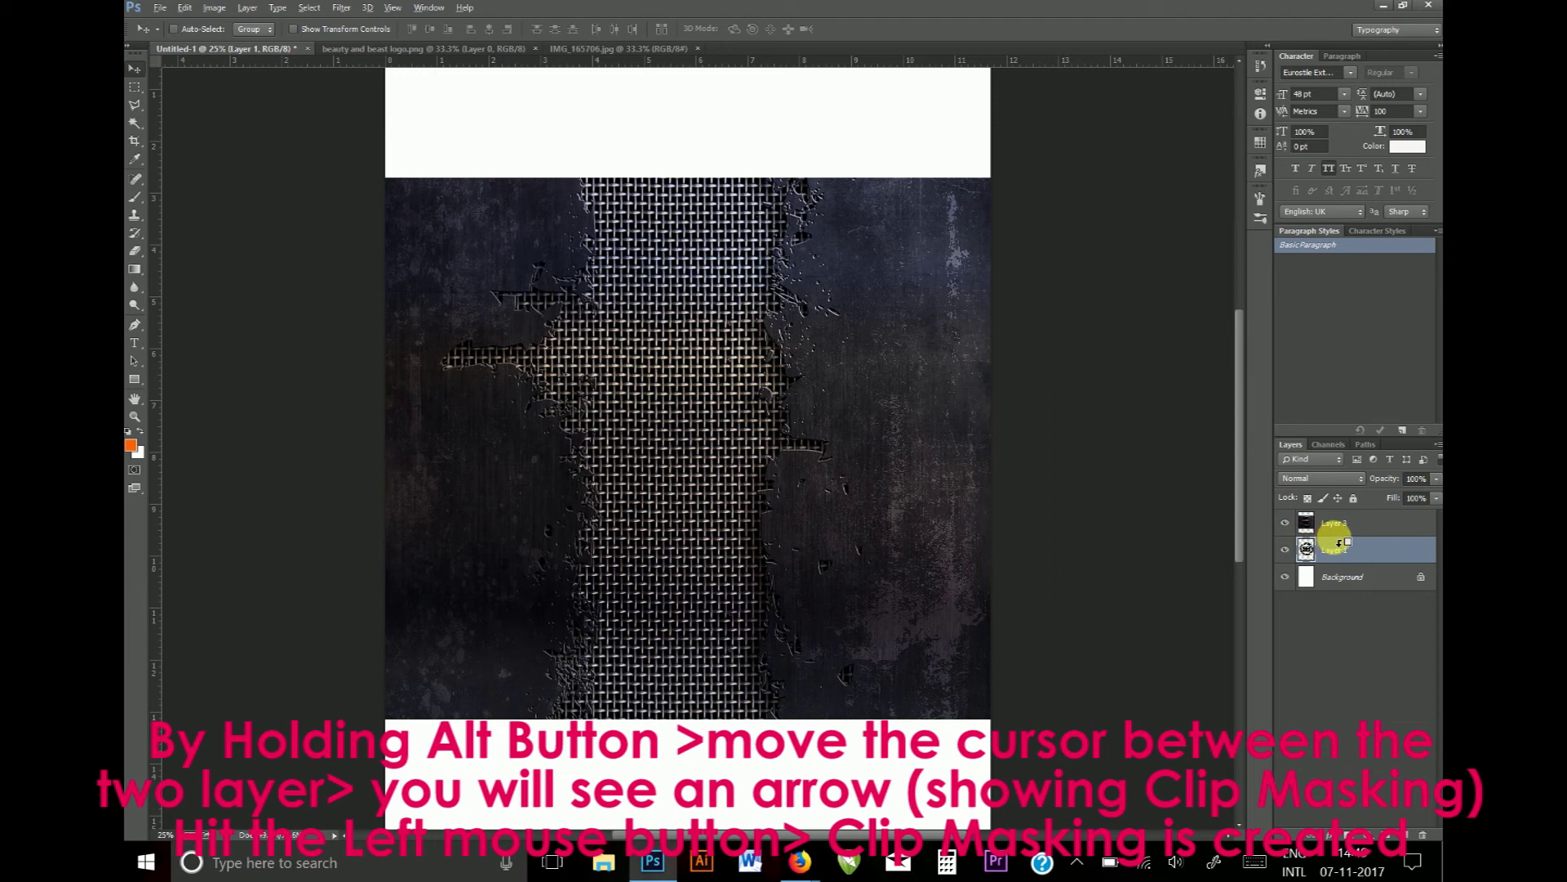
Clip Layer 3 to the logo layer and set its blend mode to Hard Light, after trying Linear Dodge.
alt+click(1339, 542)
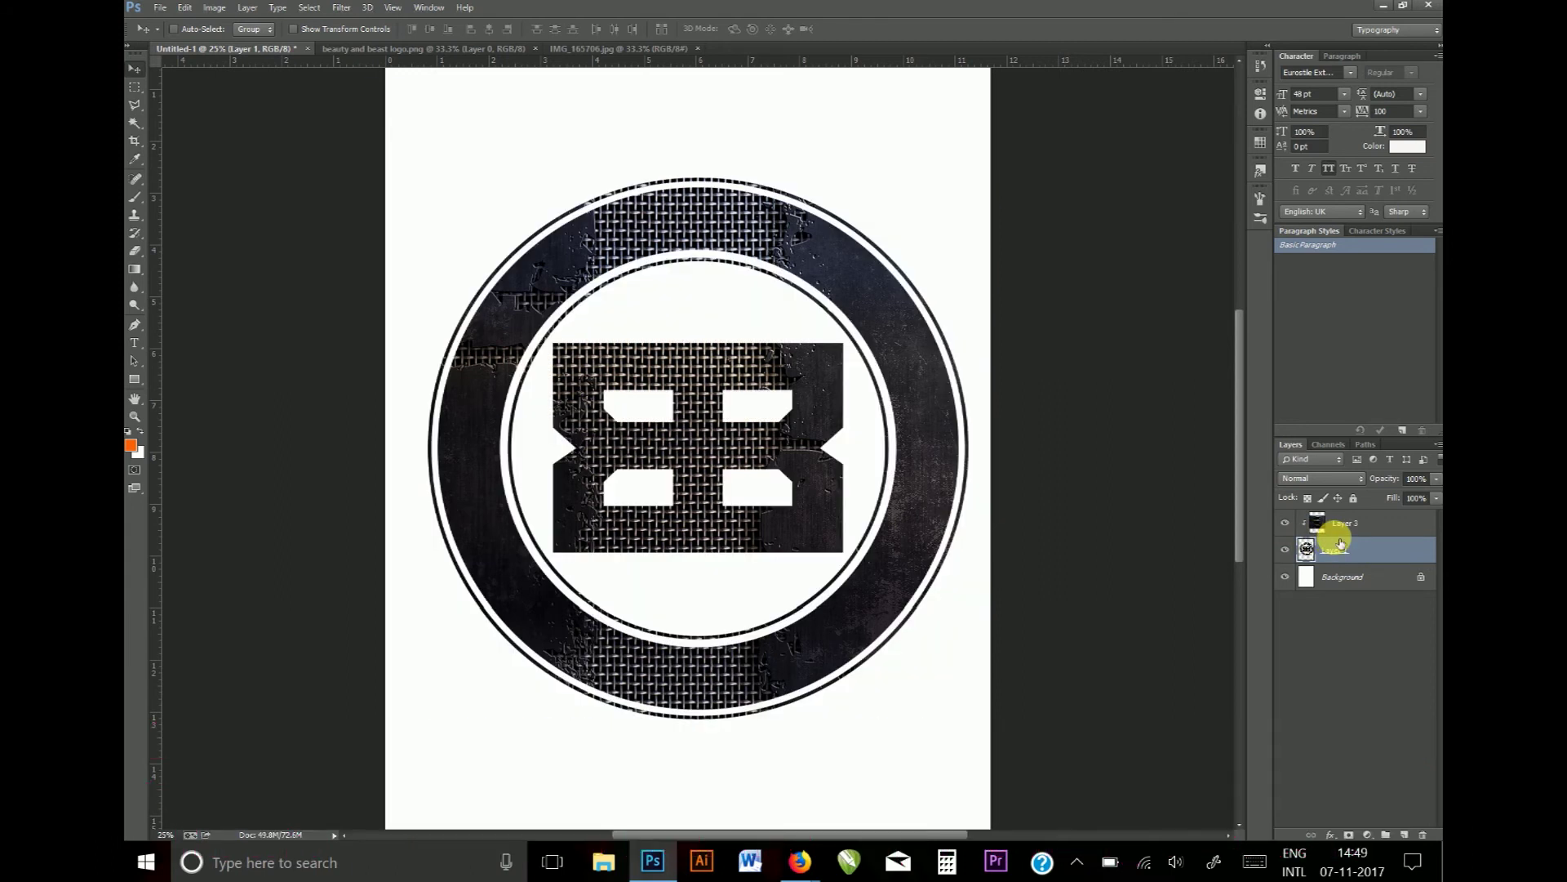
click(1343, 523)
click(1320, 478)
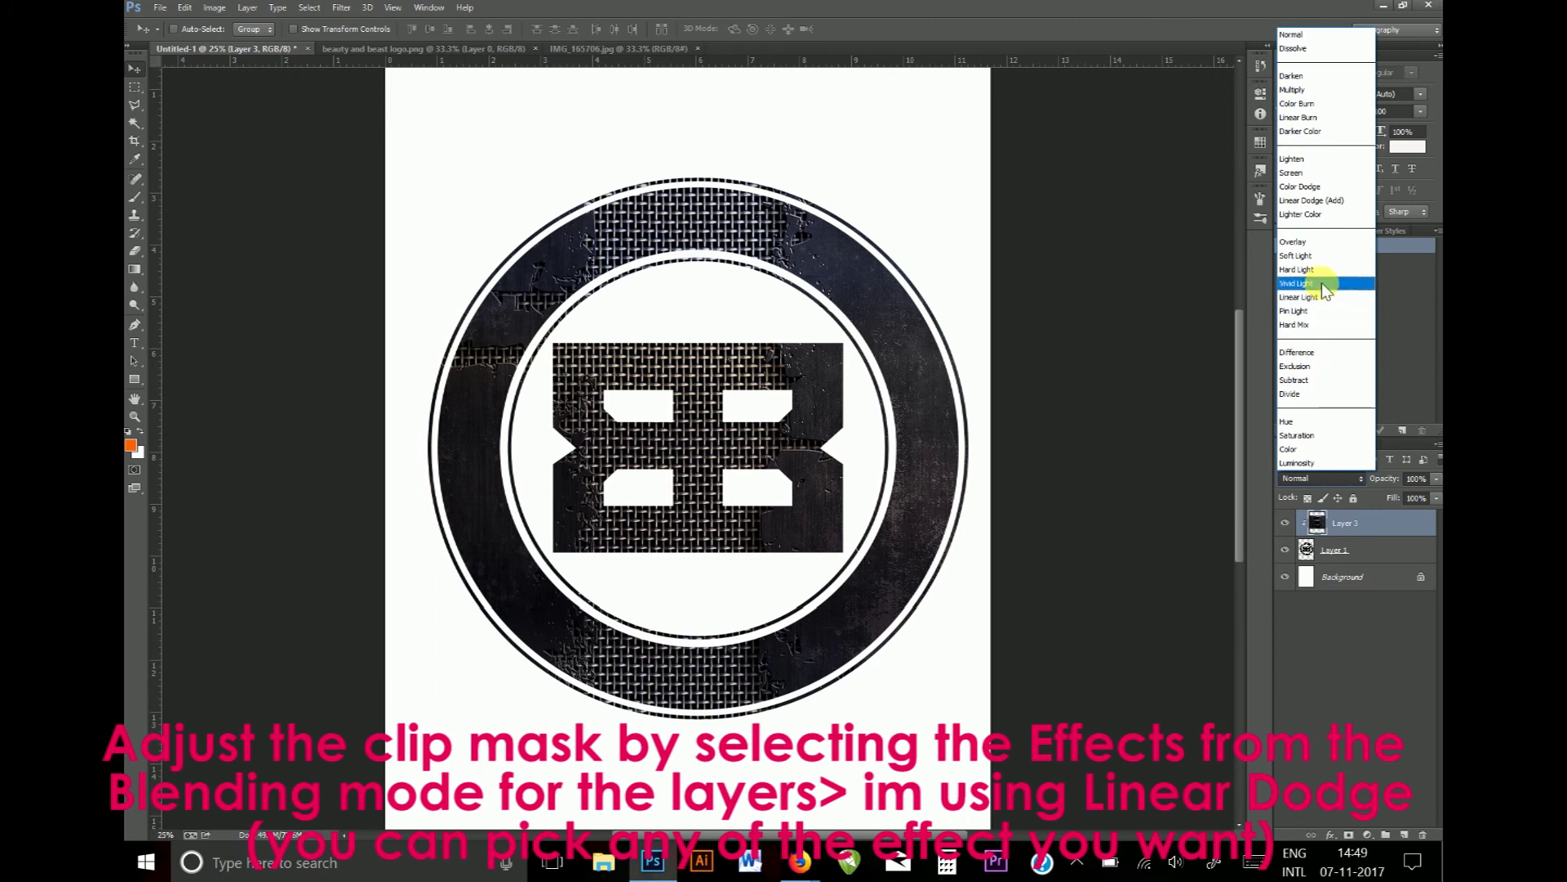
click(1319, 201)
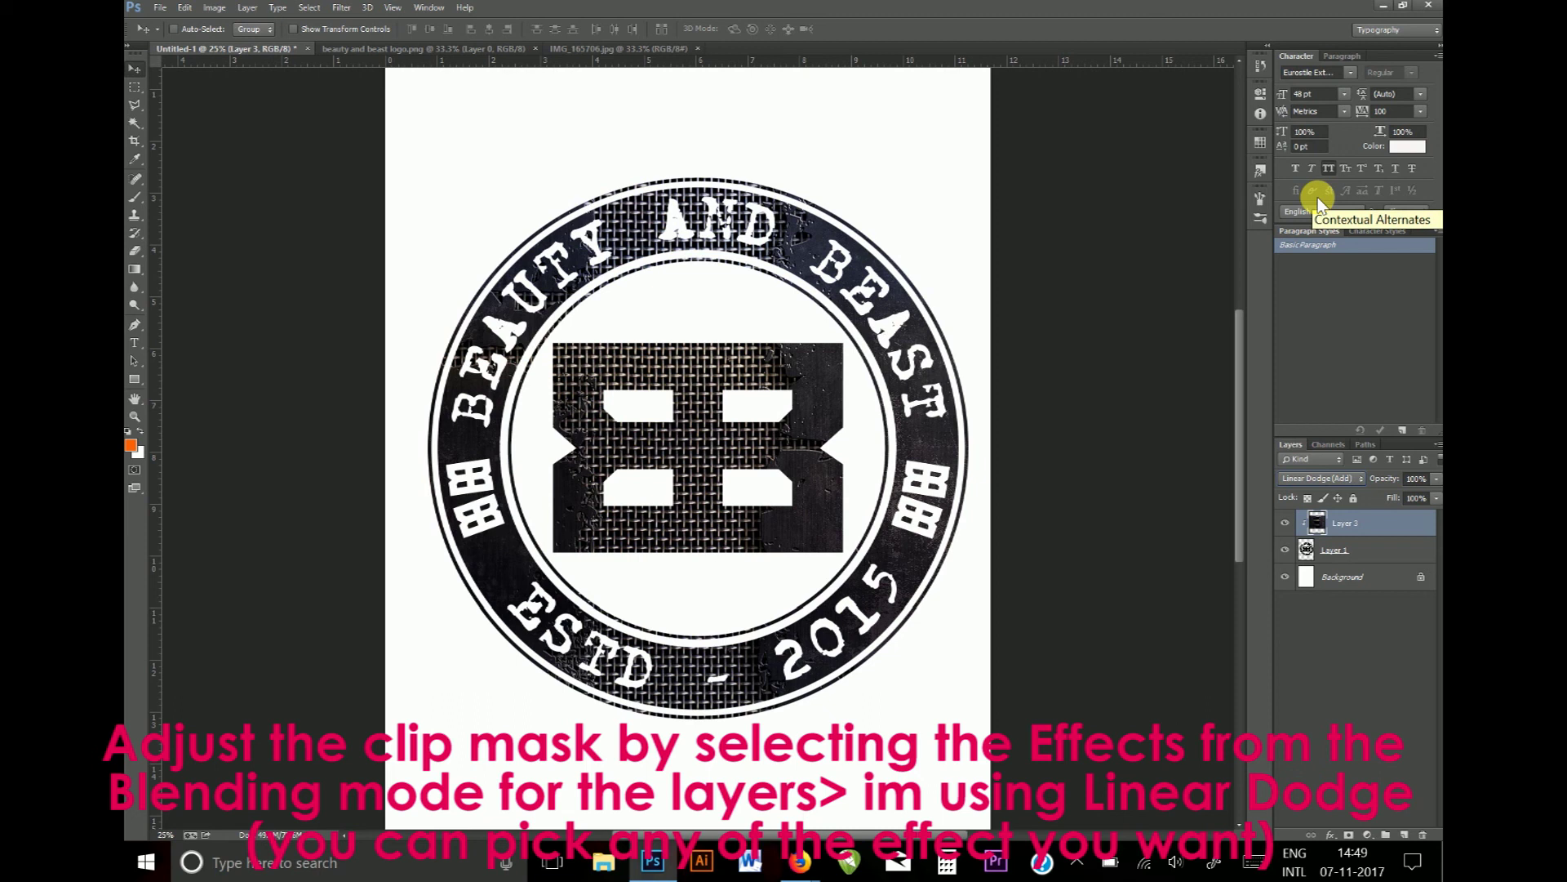
click(1347, 478)
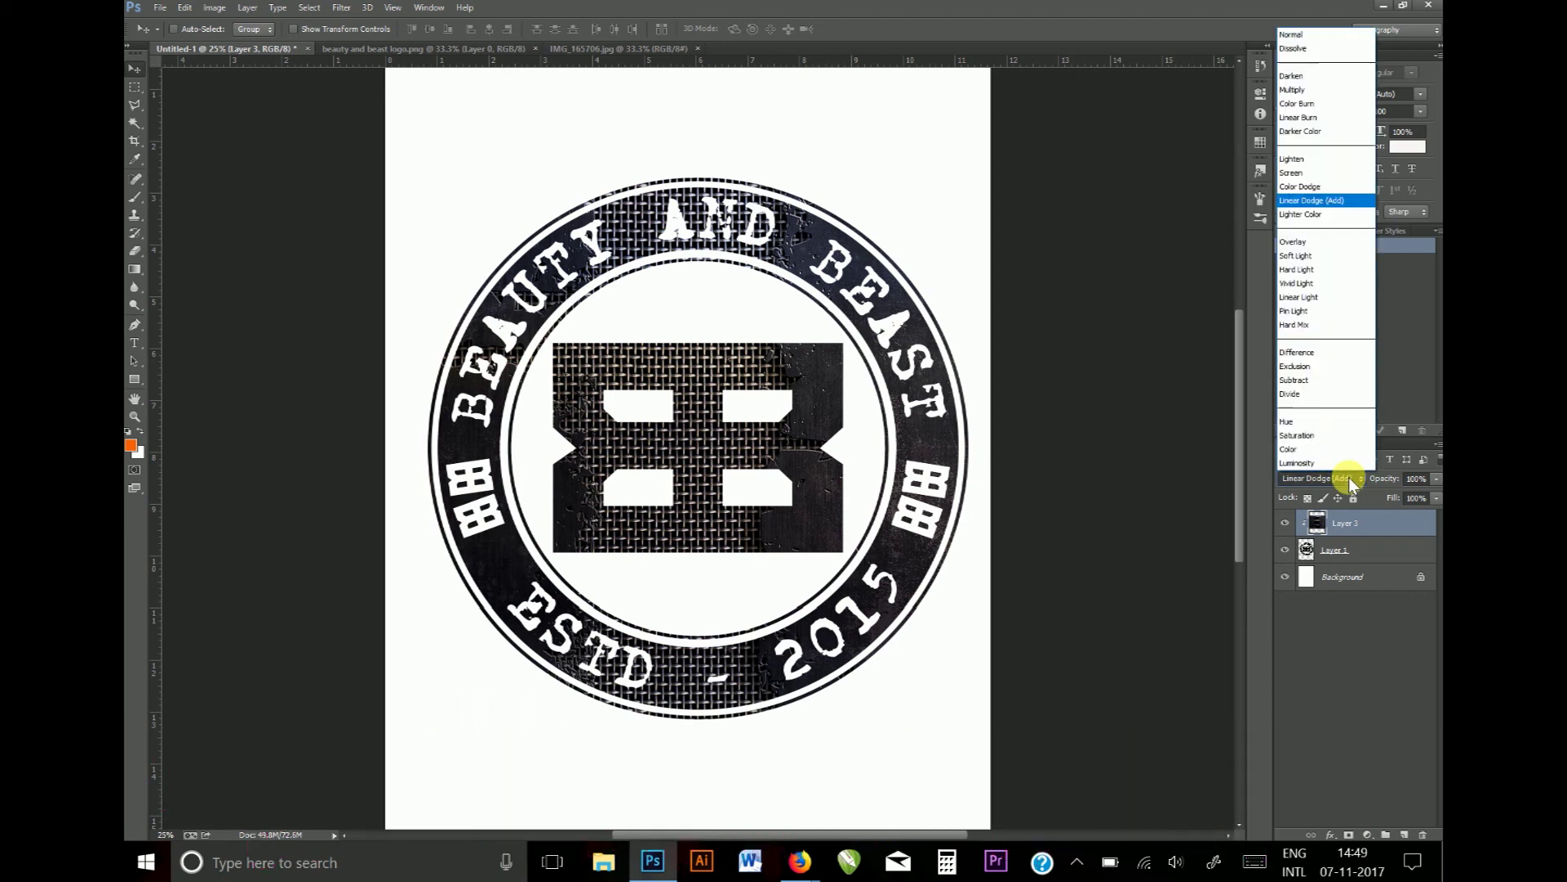
click(1298, 271)
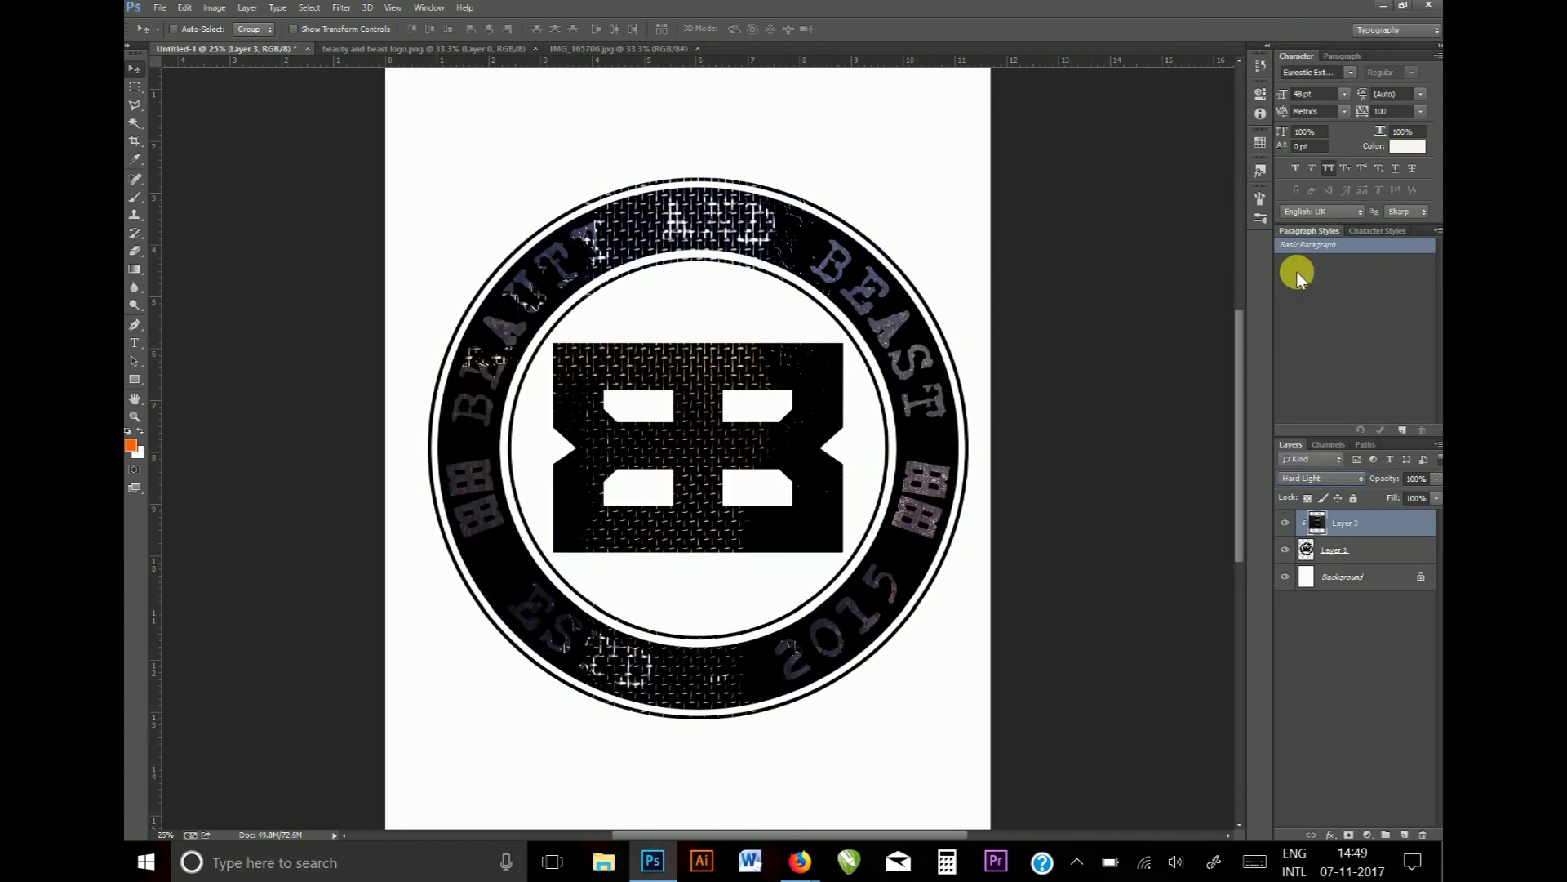
Reset the texture blend to Linear Dodge, hide both layers, and quit Photoshop without saving.
click(1331, 479)
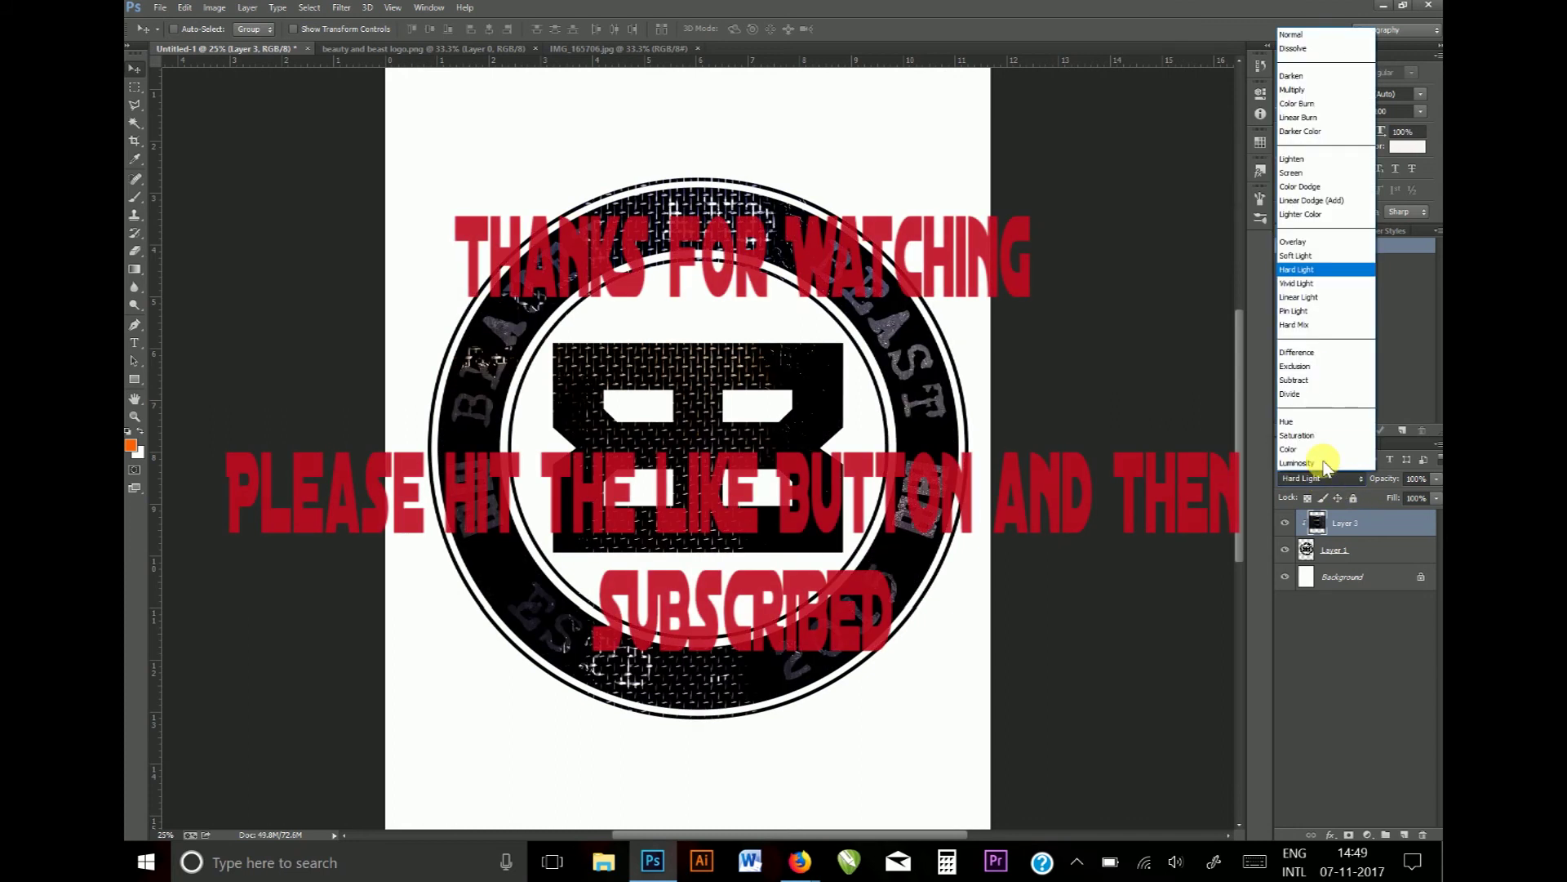
click(1302, 305)
click(1285, 523)
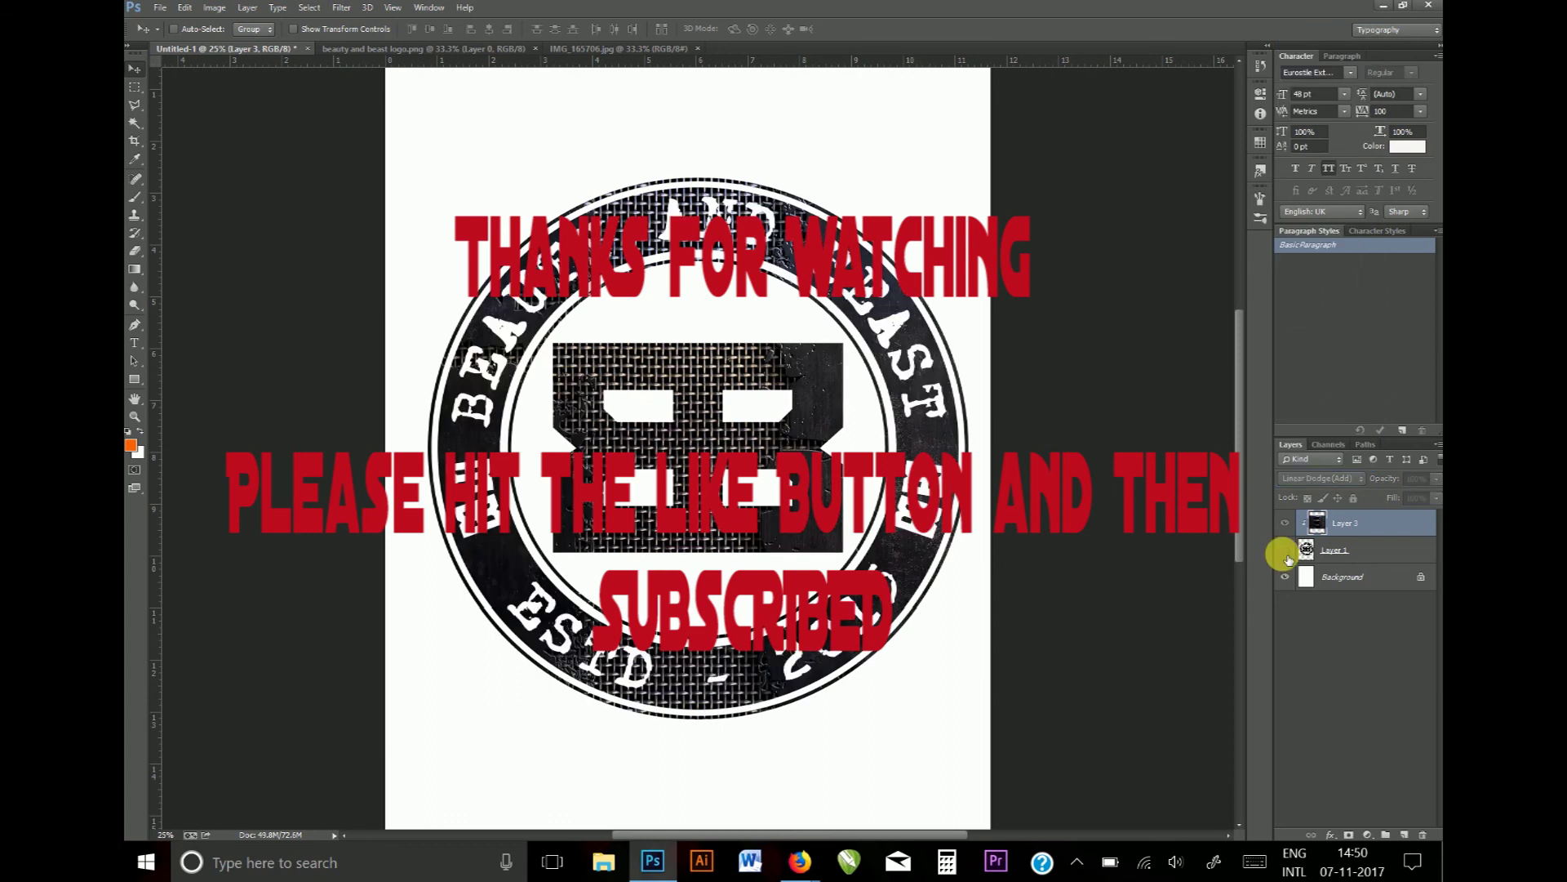
click(1285, 549)
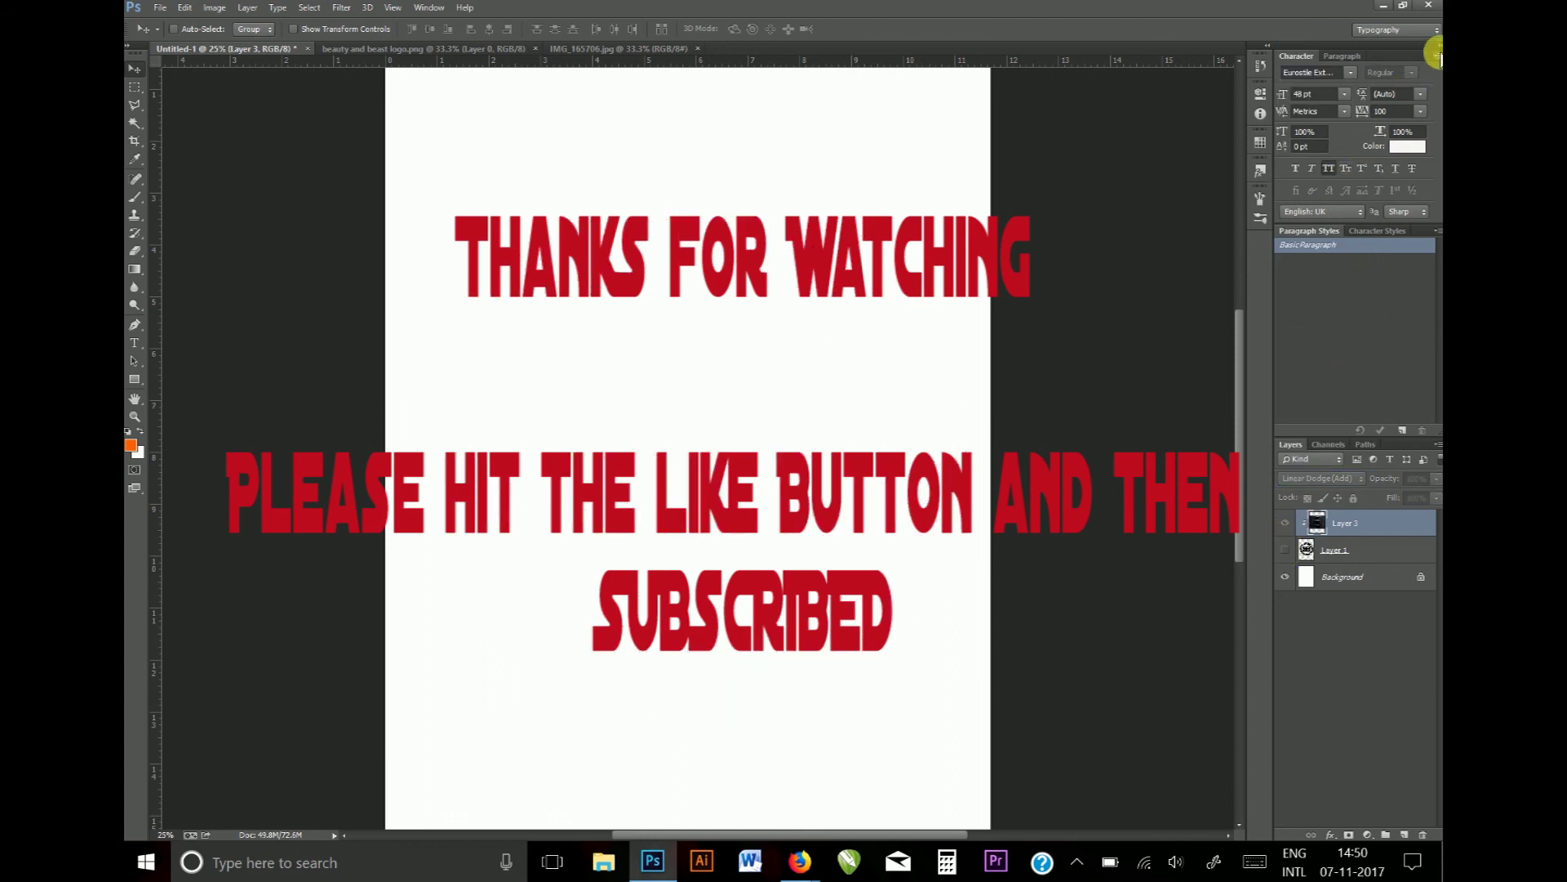
click(1429, 8)
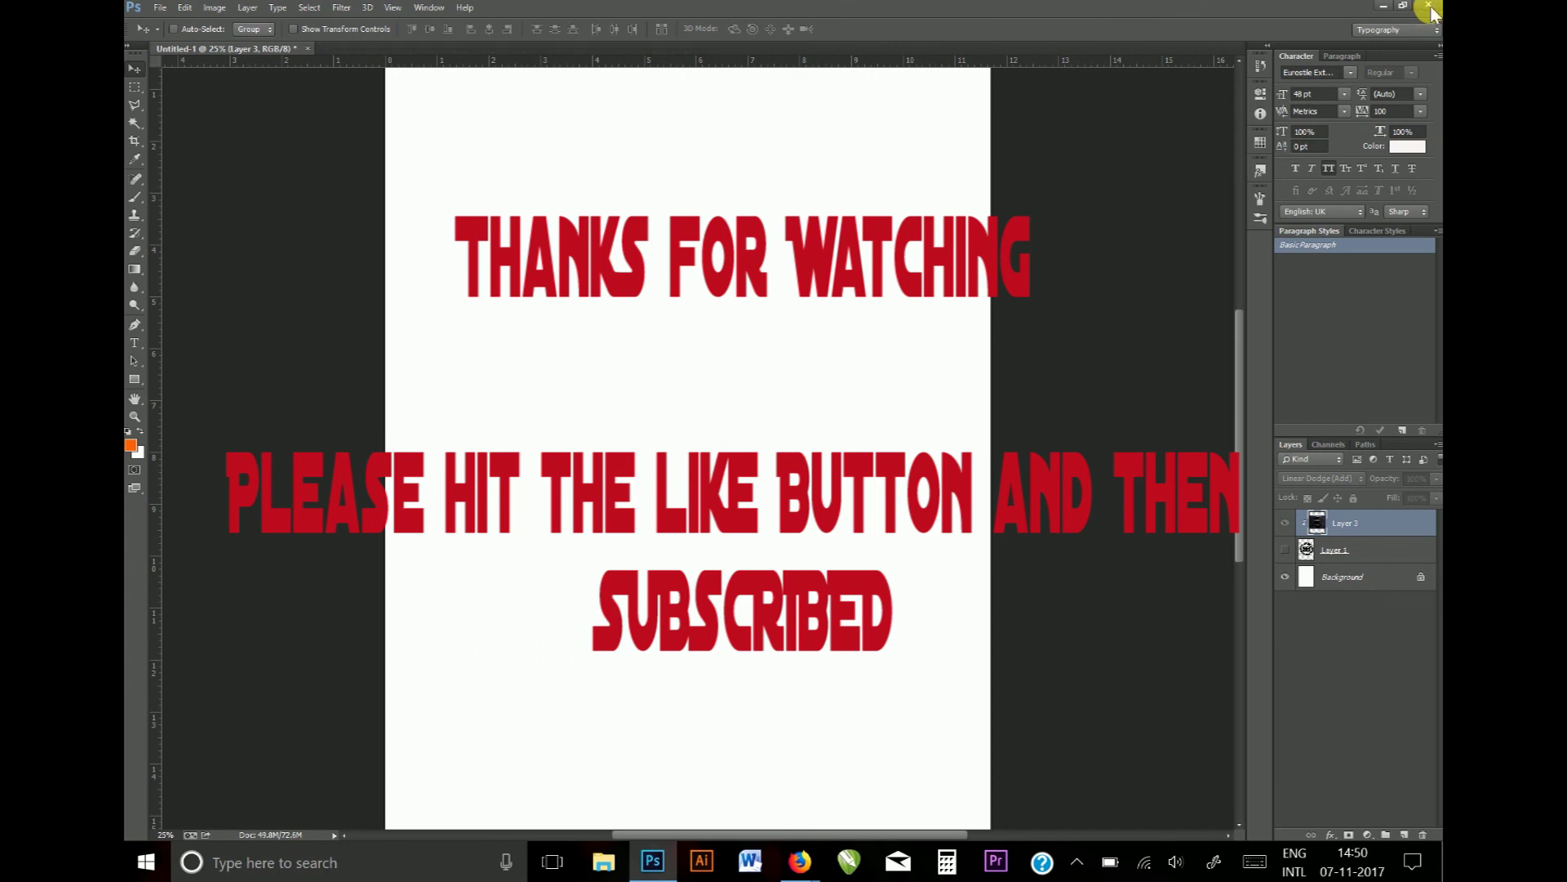
click(780, 320)
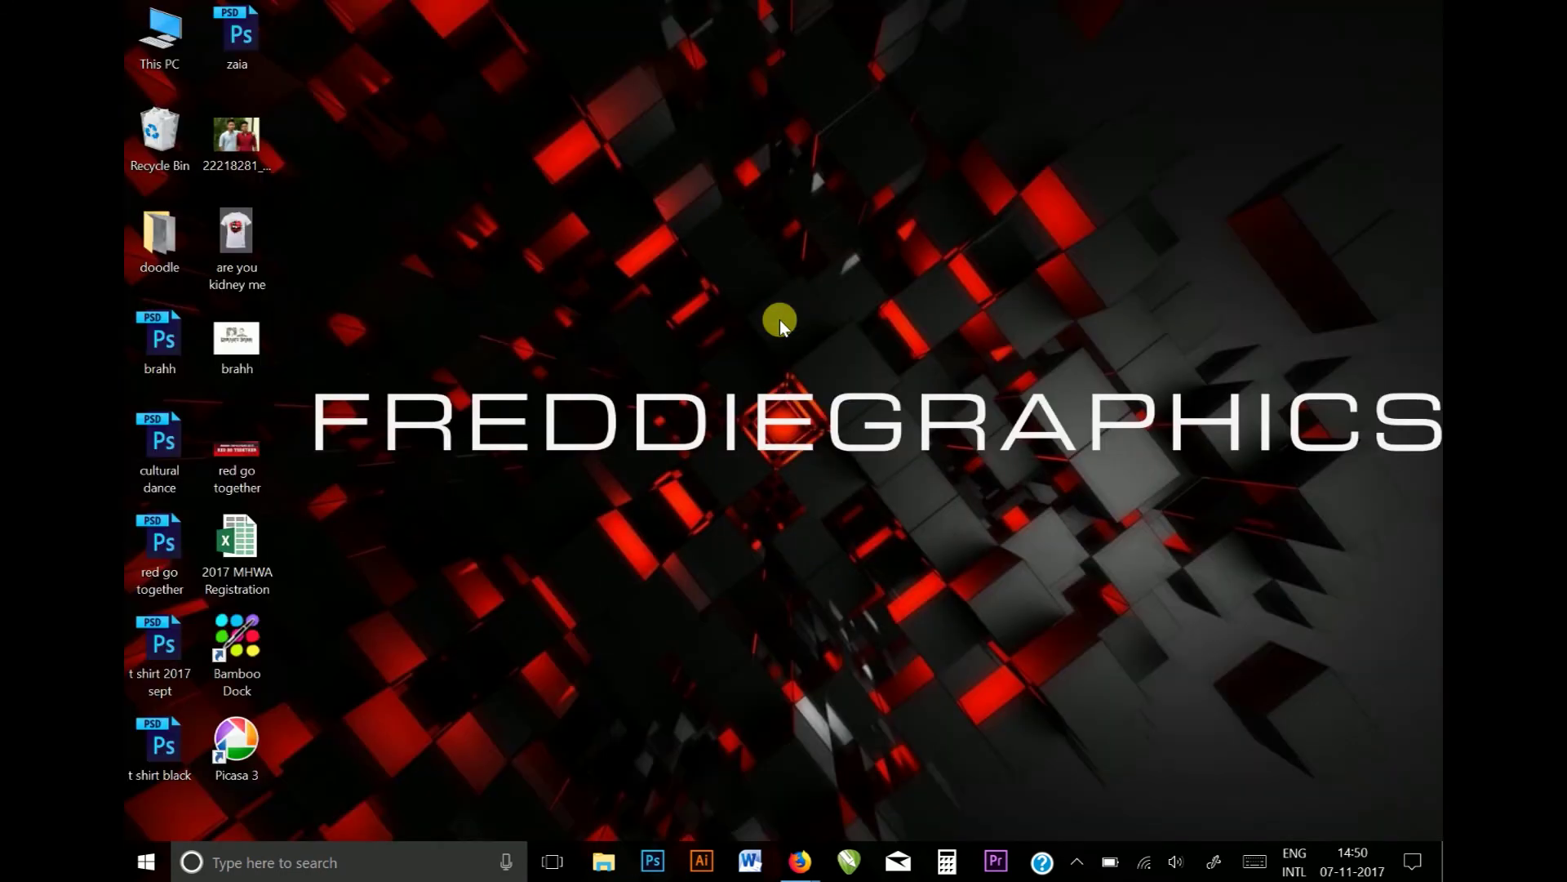